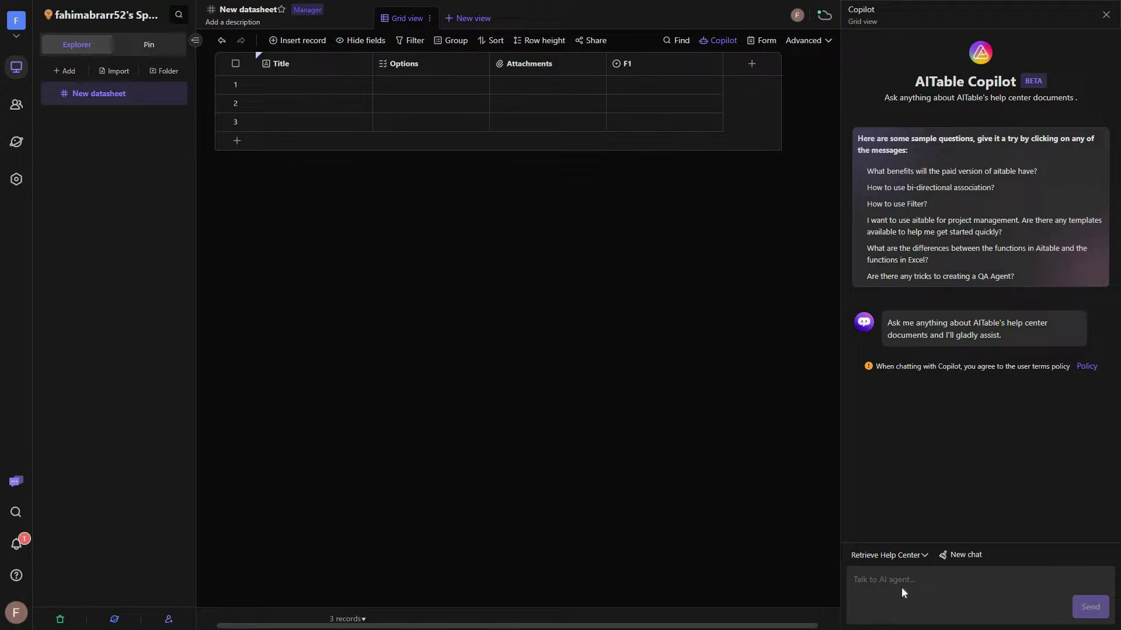
Switch Copilot from Retrieve Help Center to the Data Agent assistant and close the Copilot panel.
{"action": "left_click", "coordinate": [928, 592]}
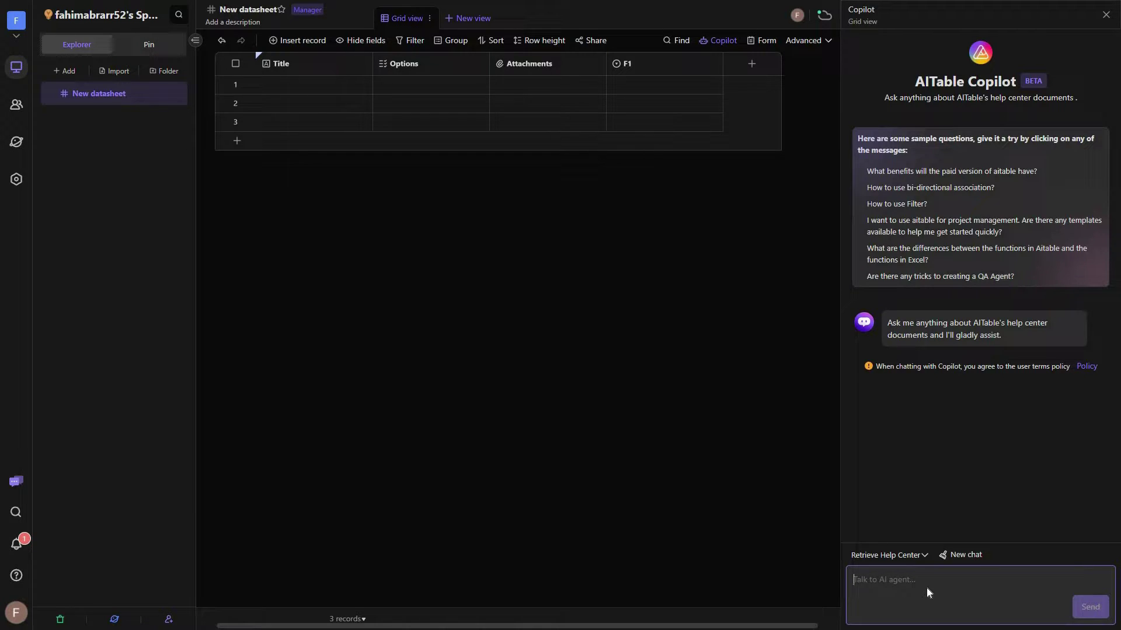
{"action": "left_click", "coordinate": [888, 555]}
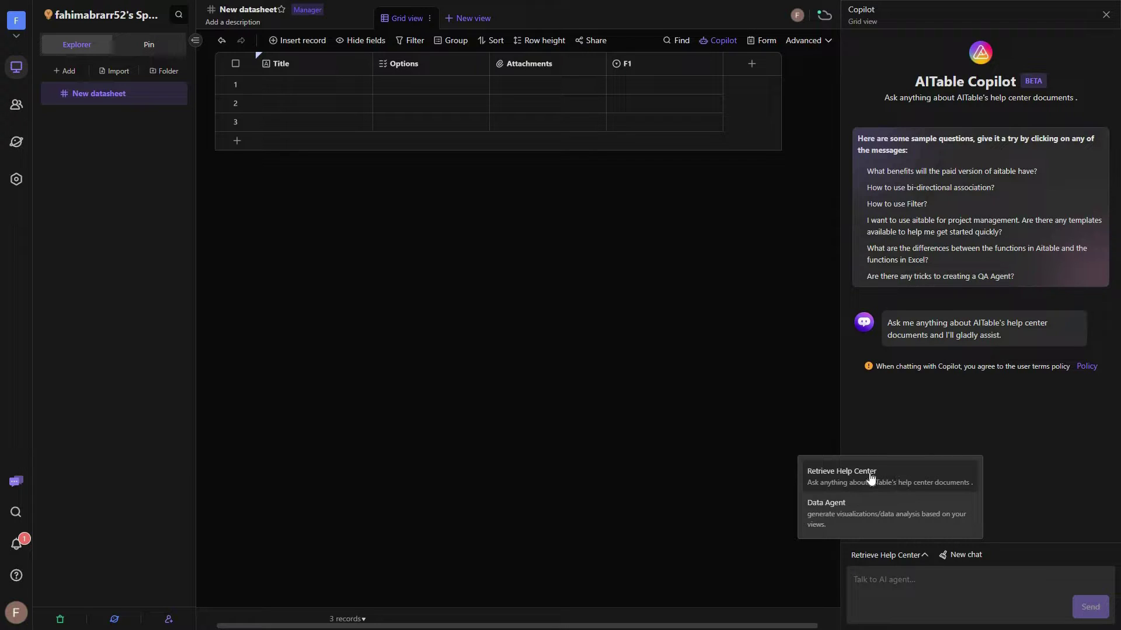
{"action": "left_click", "coordinate": [859, 517]}
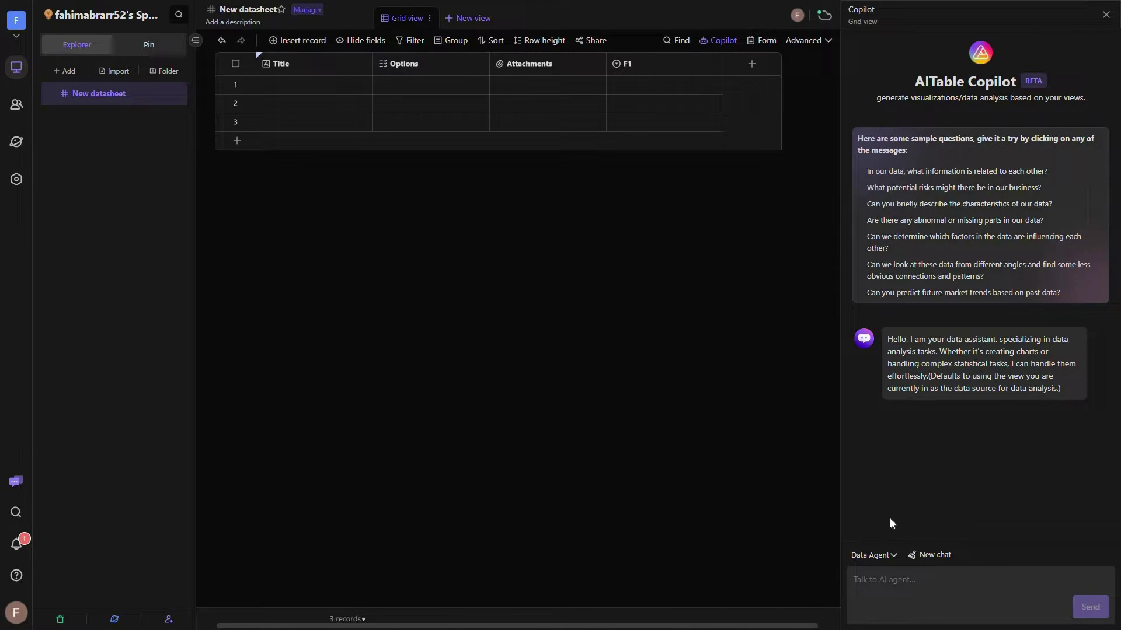
{"action": "left_click", "coordinate": [1105, 15]}
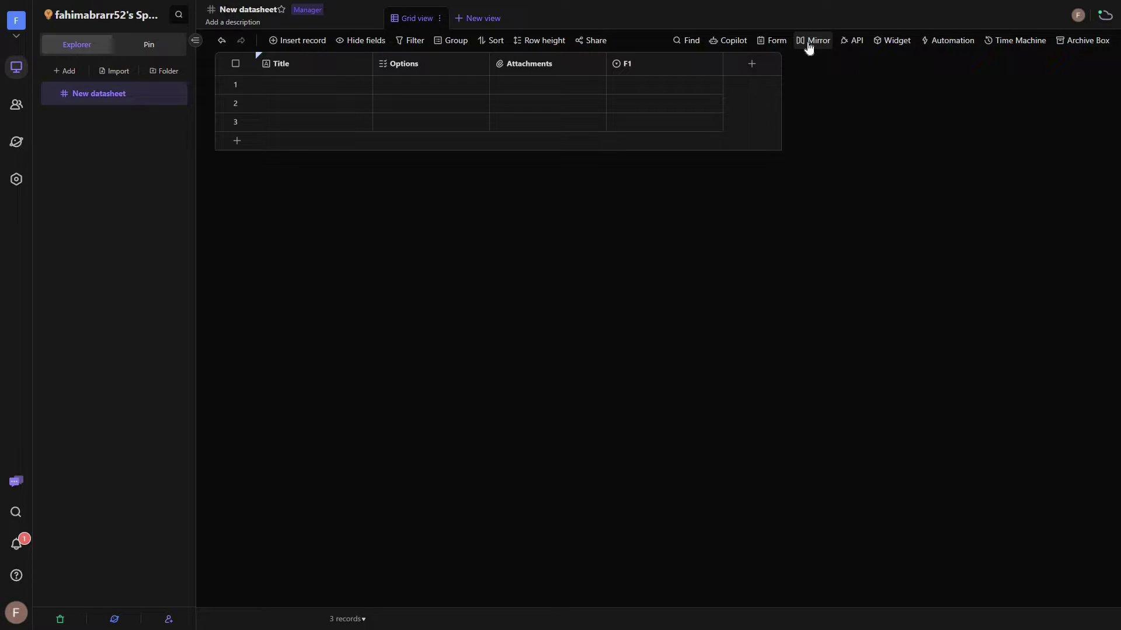
{"action": "left_click", "coordinate": [895, 42]}
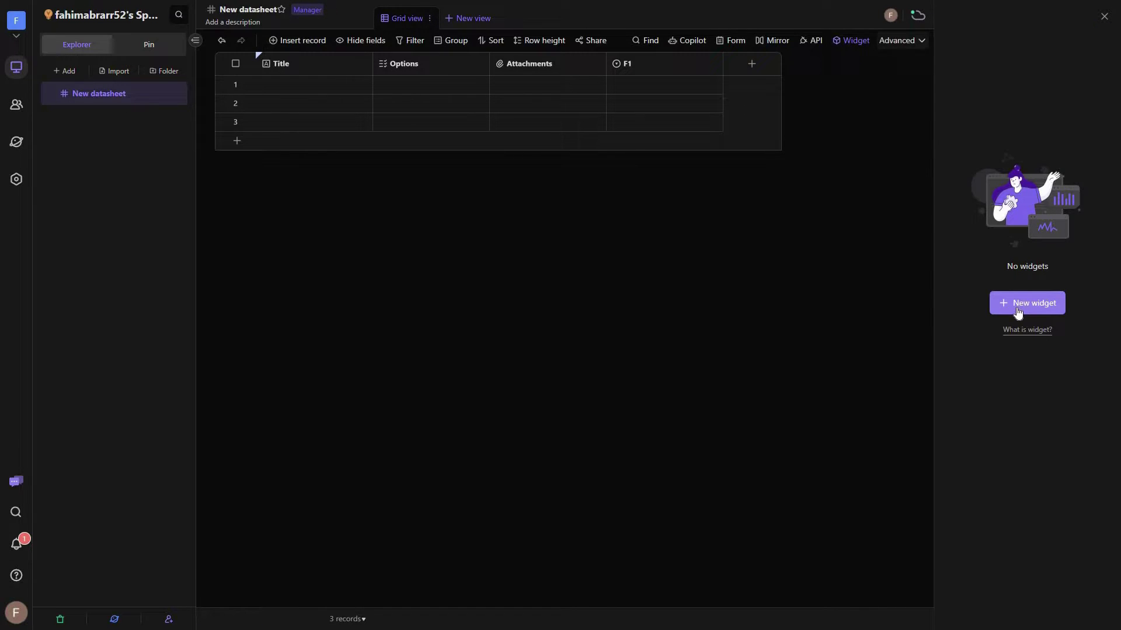
{"action": "left_click", "coordinate": [1047, 307]}
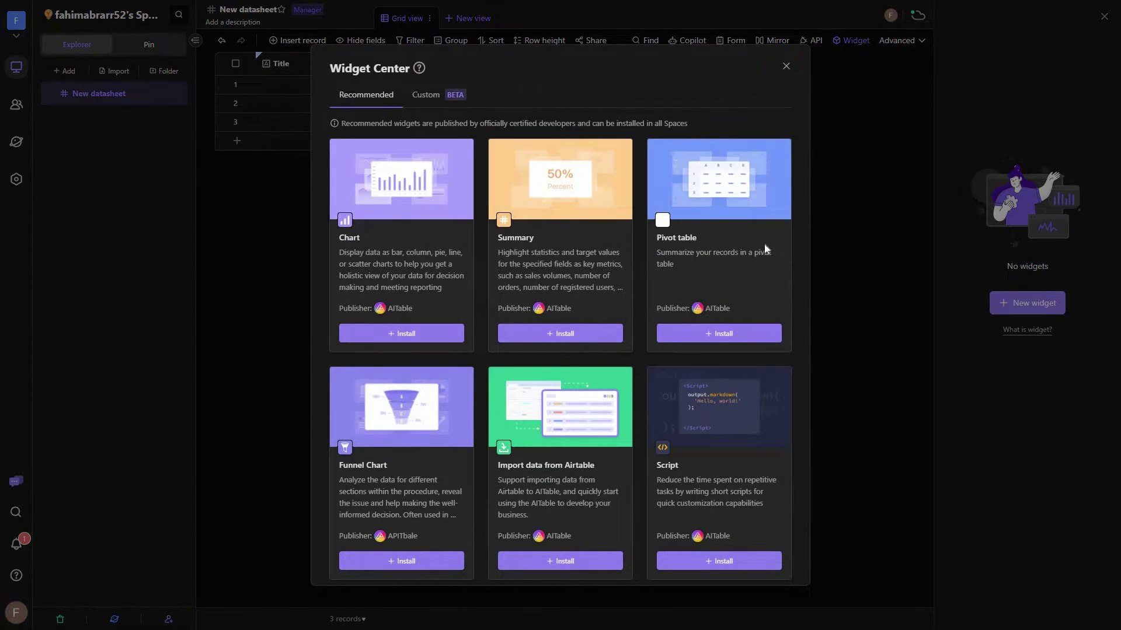
{"action": "scroll", "coordinate": [794, 289], "scroll_direction": "down", "scroll_amount": 3}
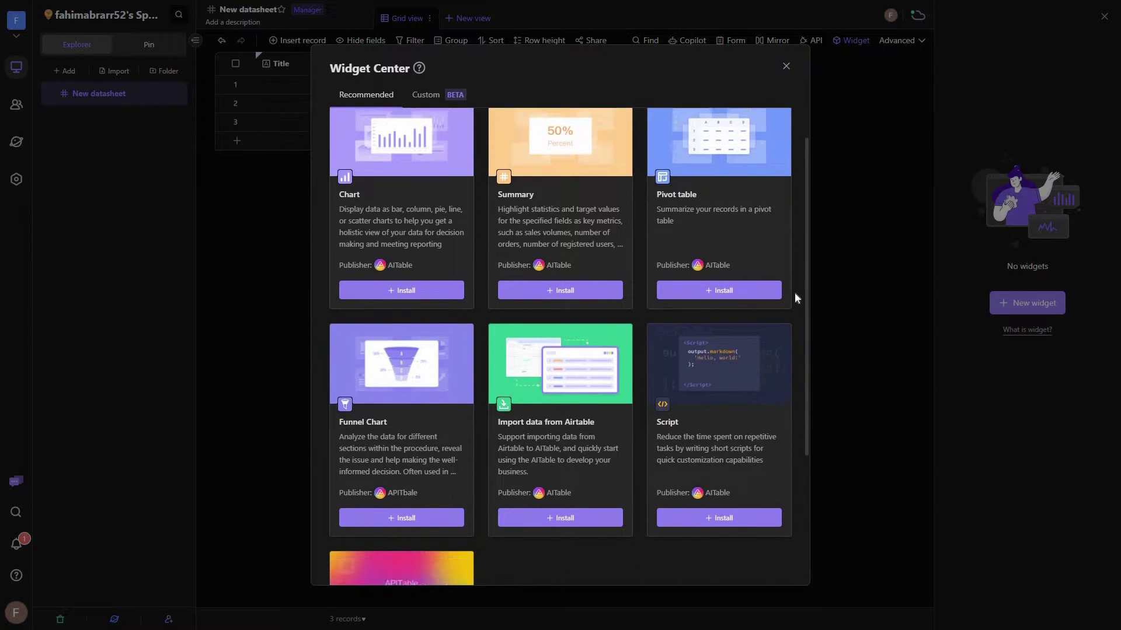
{"action": "scroll", "coordinate": [779, 408], "scroll_direction": "up", "scroll_amount": 3}
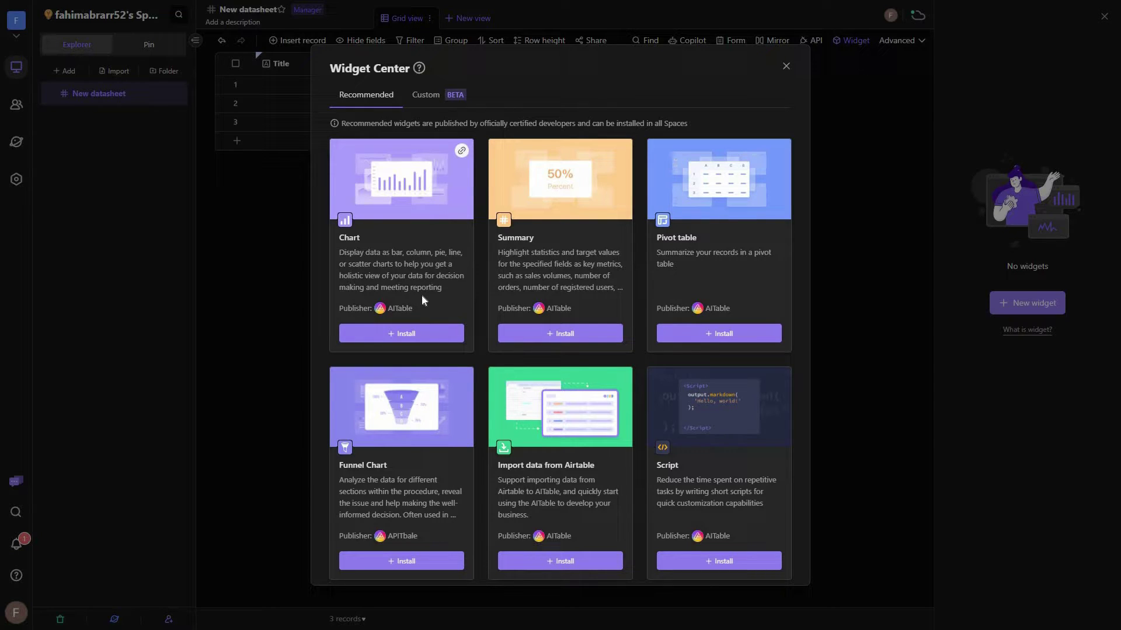
{"action": "left_click", "coordinate": [786, 67]}
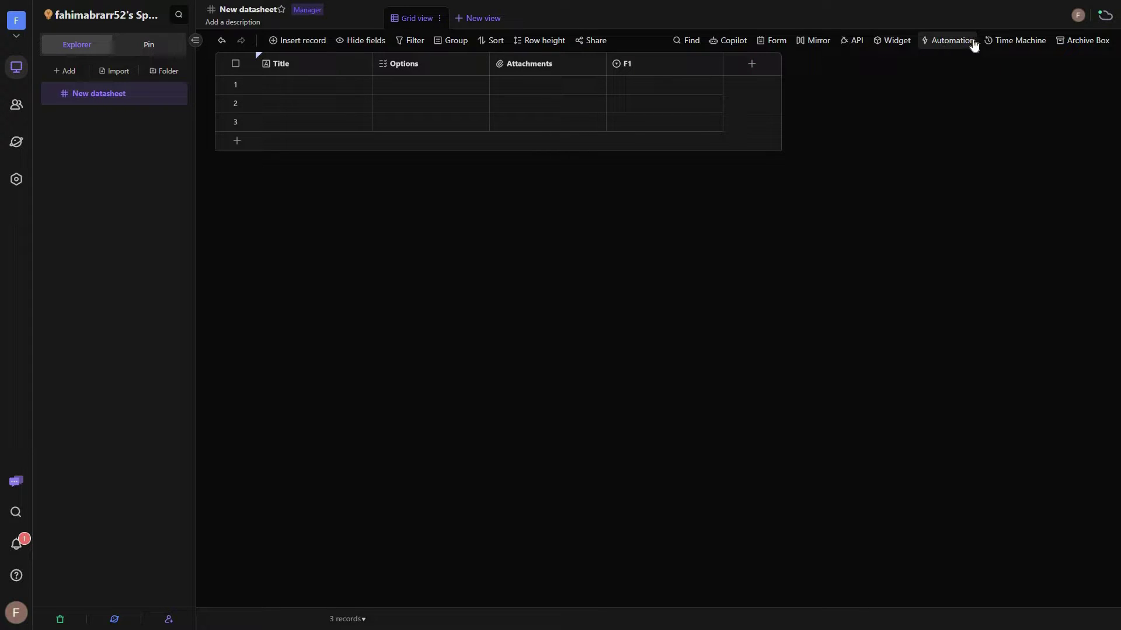
{"action": "left_click", "coordinate": [1005, 41]}
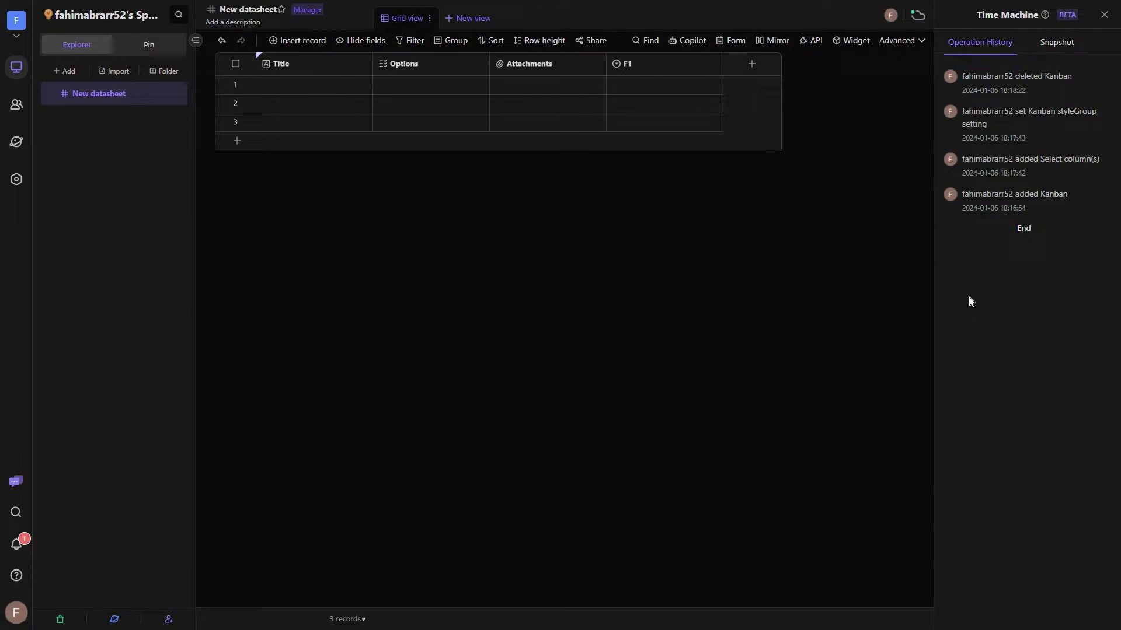
{"action": "left_click", "coordinate": [1054, 51]}
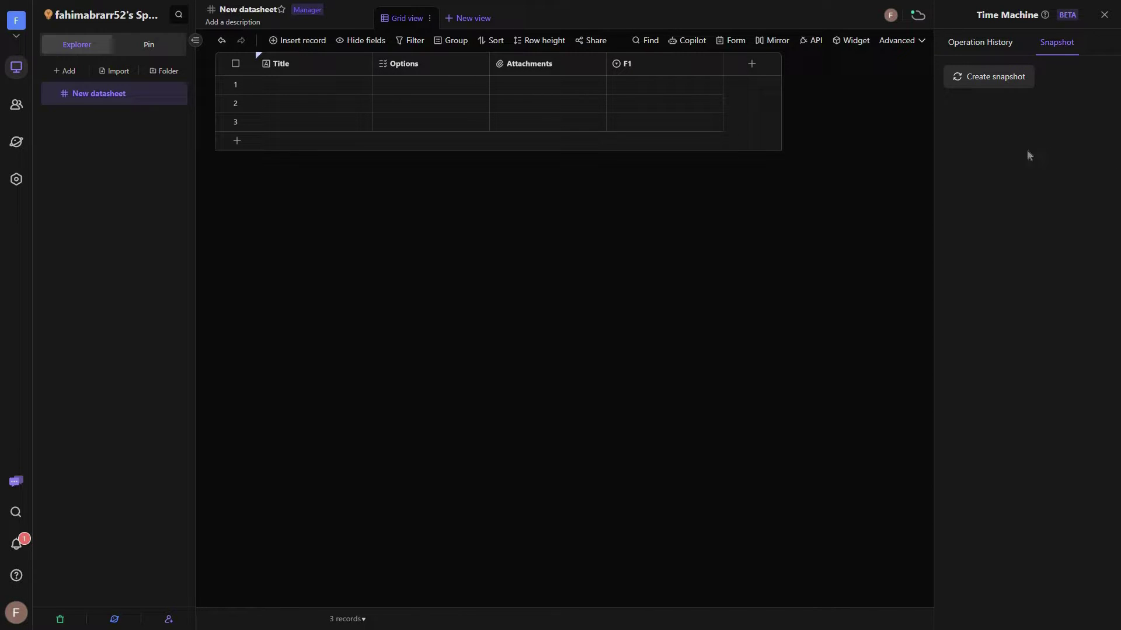
{"action": "left_click", "coordinate": [1104, 14]}
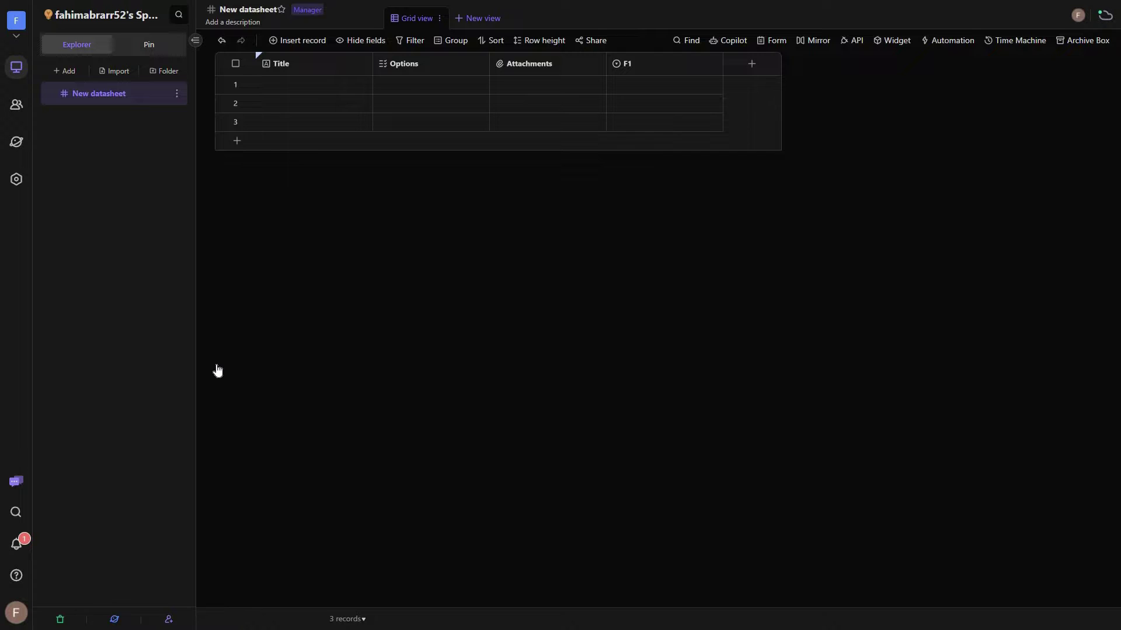
{"action": "left_click", "coordinate": [176, 93]}
Delete the old New datasheet and create a fresh blank New datasheet.
{"action": "left_click", "coordinate": [204, 362]}
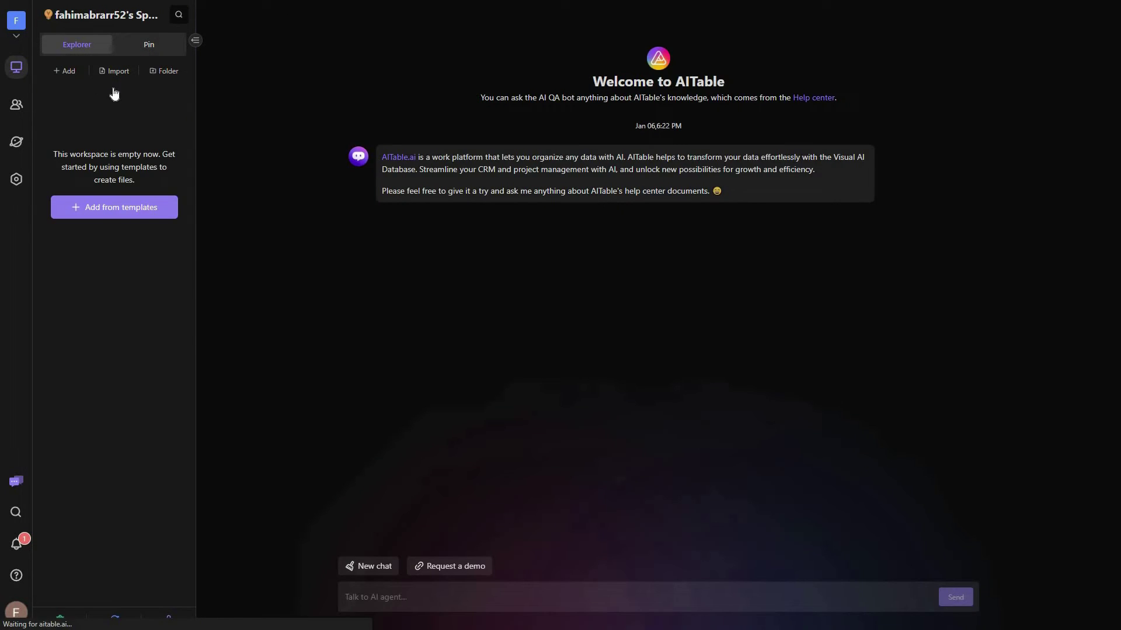
{"action": "left_click", "coordinate": [67, 72]}
{"action": "left_click", "coordinate": [124, 108]}
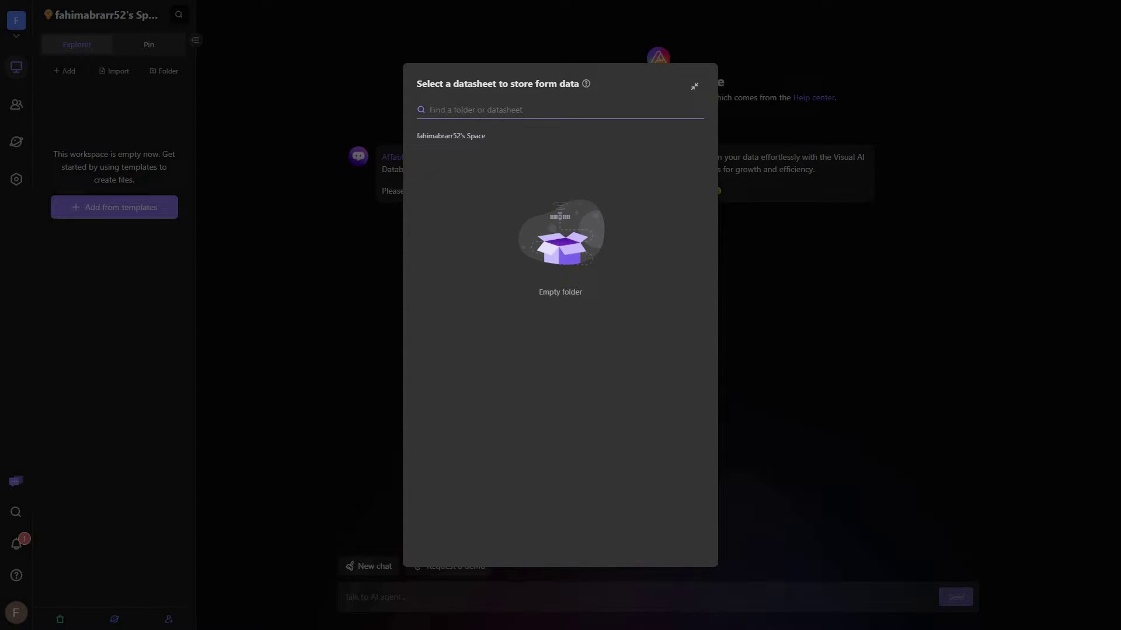
{"action": "left_click", "coordinate": [72, 76]}
{"action": "left_click", "coordinate": [68, 73]}
{"action": "key", "text": "alt+n"}
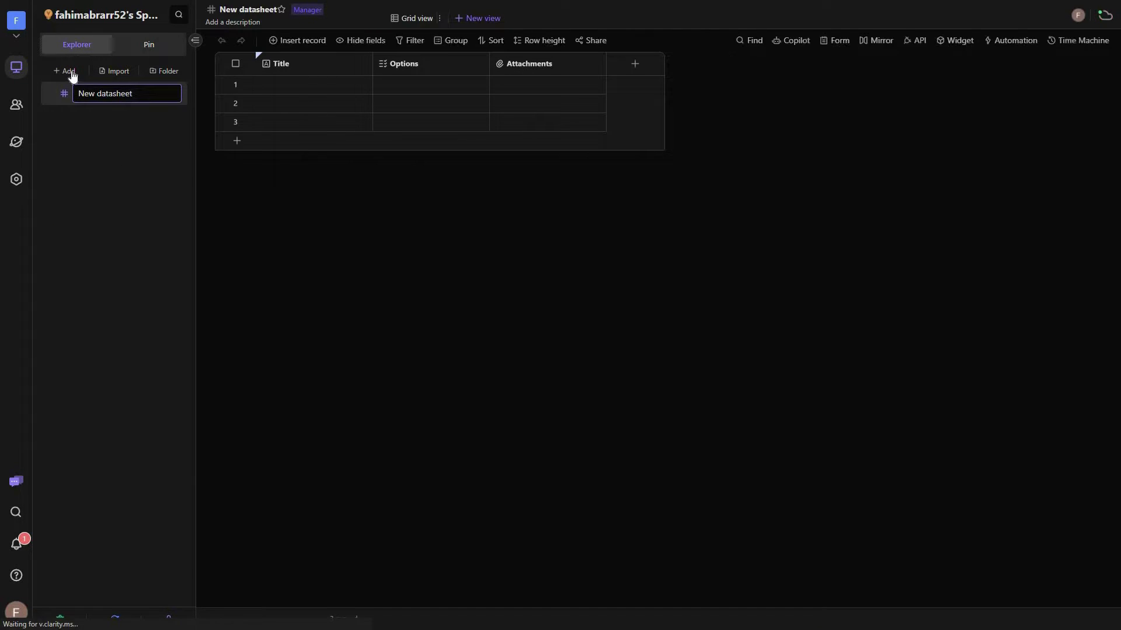
Create a new form using New datasheet as its data source.
{"action": "left_click", "coordinate": [67, 71]}
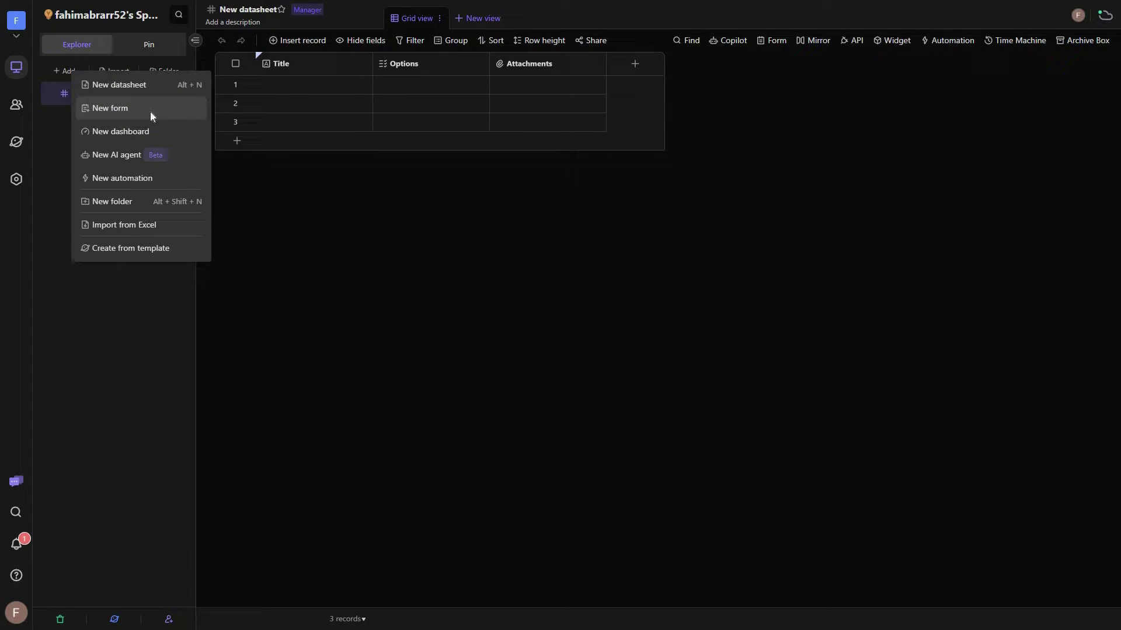
{"action": "key", "text": "Return"}
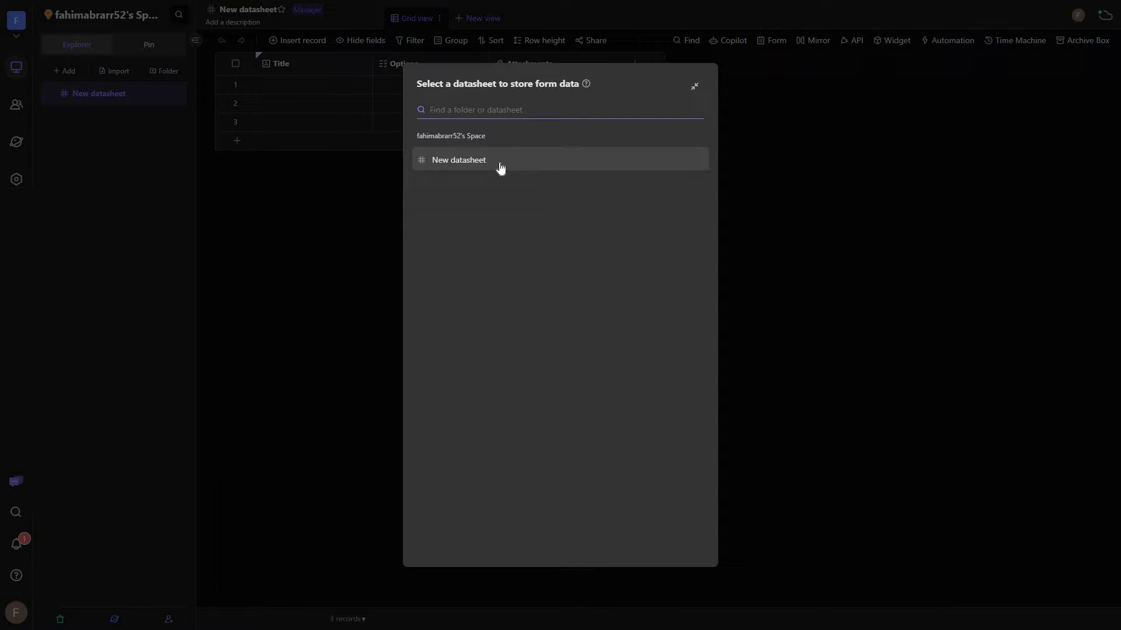
{"action": "left_click", "coordinate": [500, 166]}
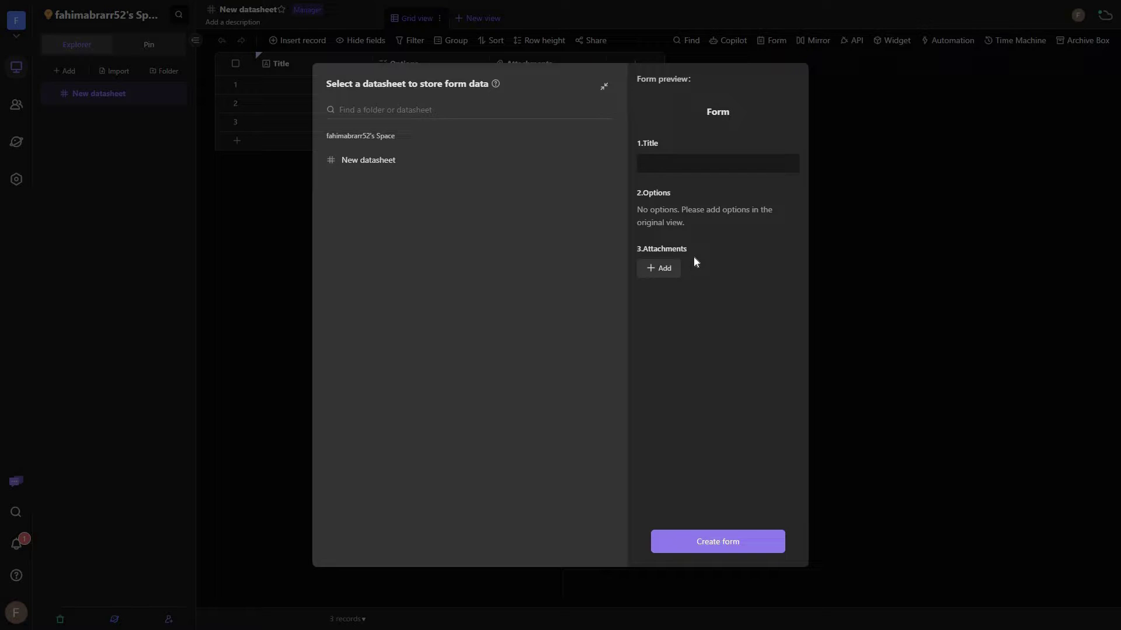
{"action": "left_click", "coordinate": [719, 552]}
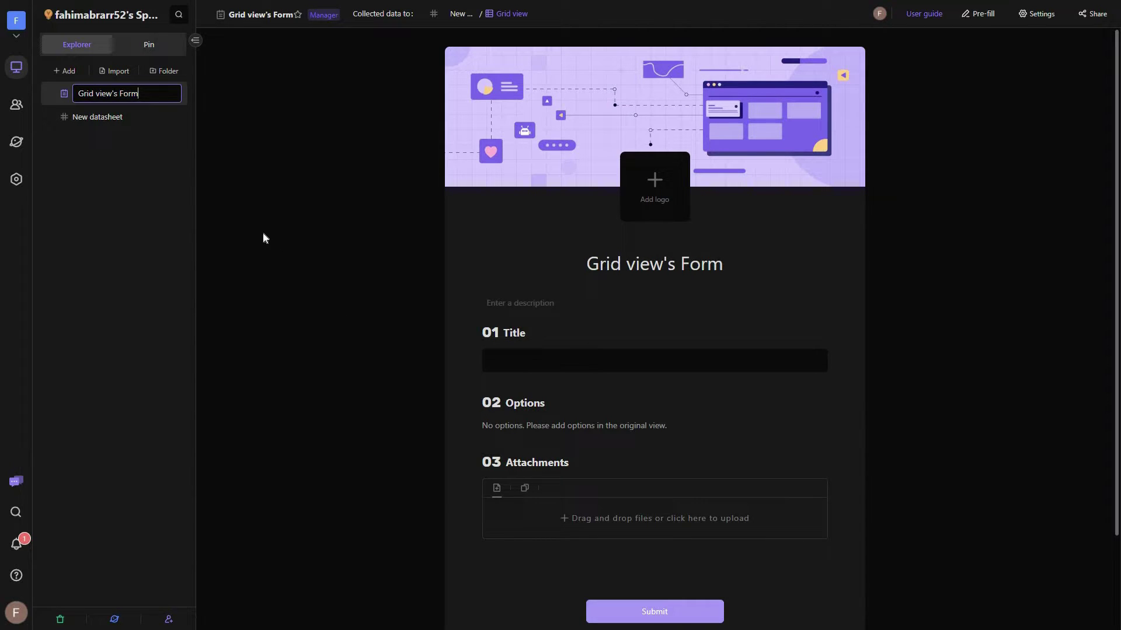
Delete Grid view's Form and add a New dashboard to the space.
{"action": "left_click", "coordinate": [178, 93]}
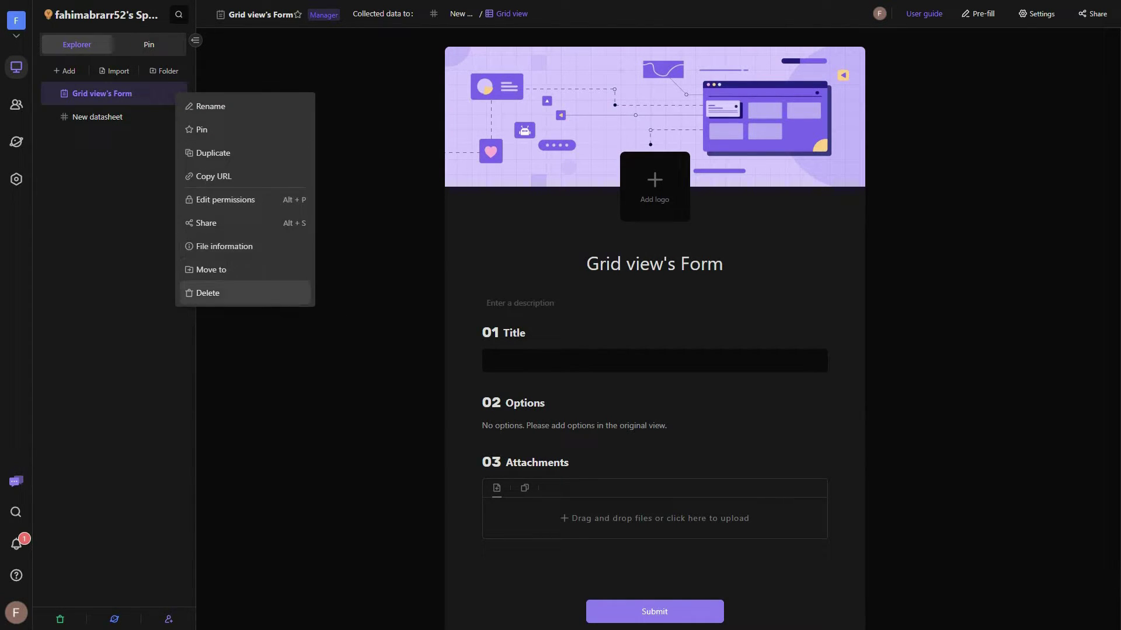
{"action": "left_click", "coordinate": [201, 292]}
{"action": "key", "text": "Return"}
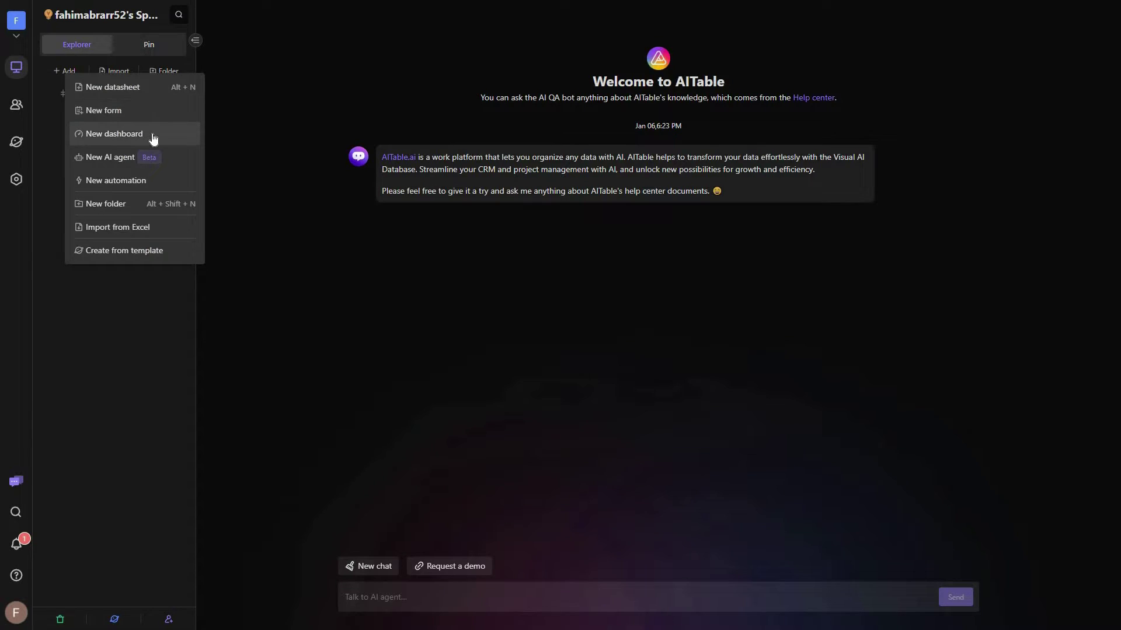
{"action": "left_click", "coordinate": [152, 139]}
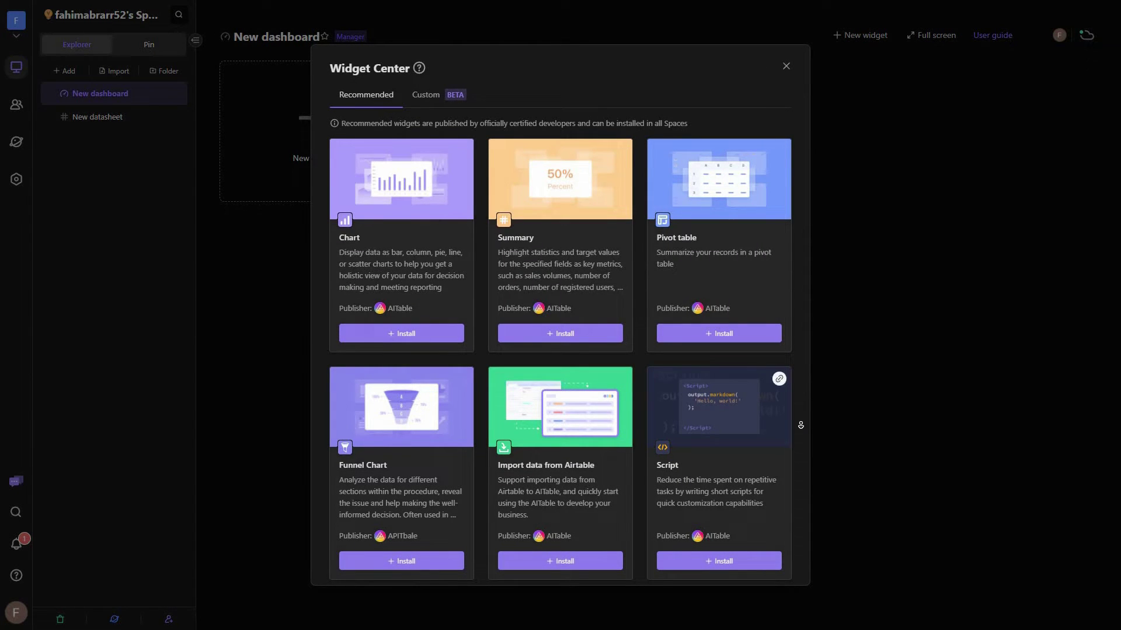
{"action": "scroll", "coordinate": [801, 430], "scroll_direction": "down", "scroll_amount": 3}
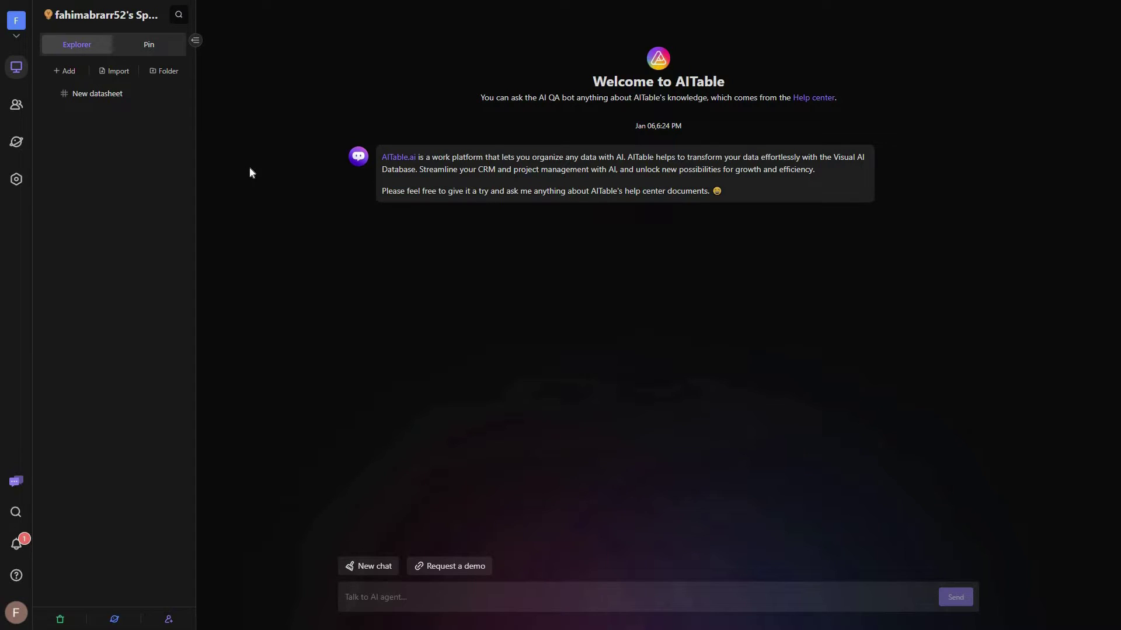
Create a New AI agent of the Q&A type, then delete it.
{"action": "left_click", "coordinate": [65, 79]}
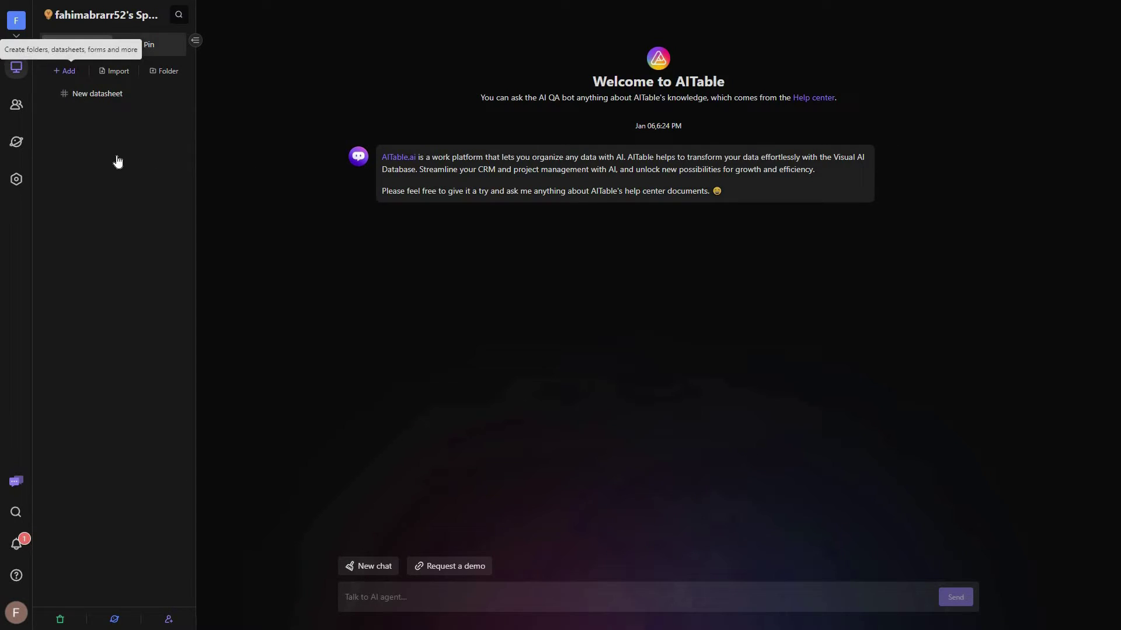
{"action": "left_click", "coordinate": [170, 159]}
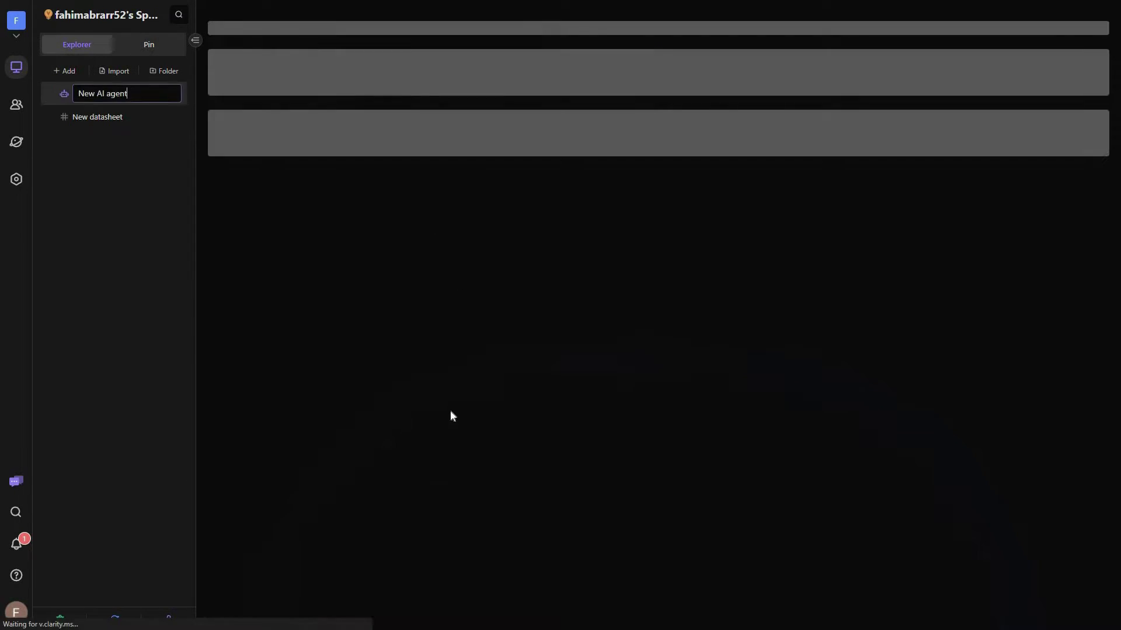
{"action": "left_click", "coordinate": [452, 450]}
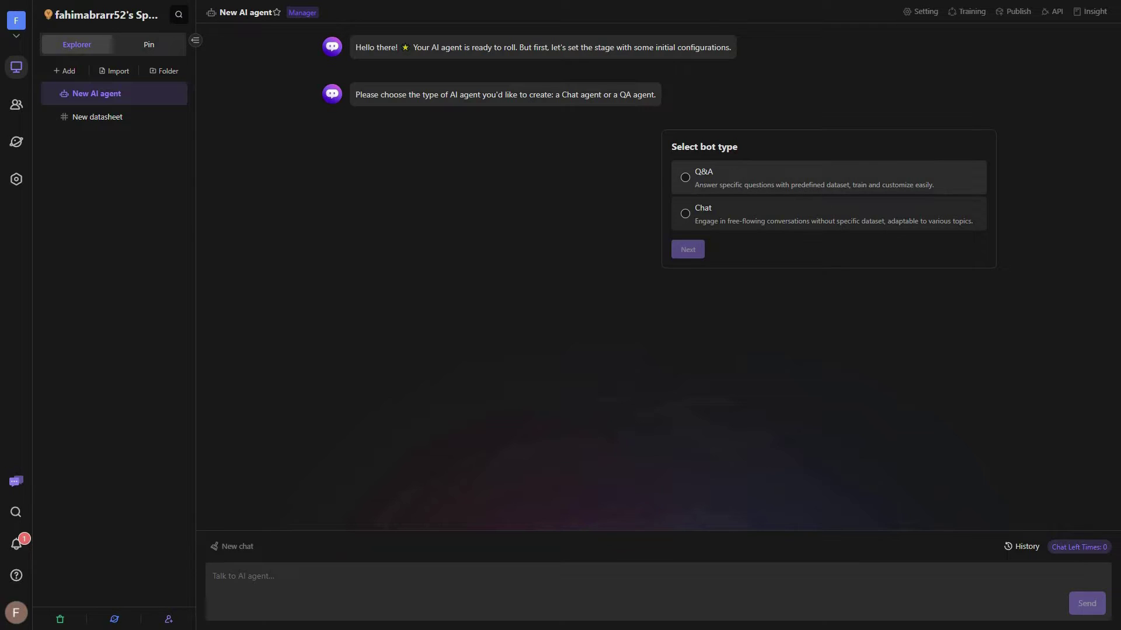
{"action": "left_click", "coordinate": [746, 188]}
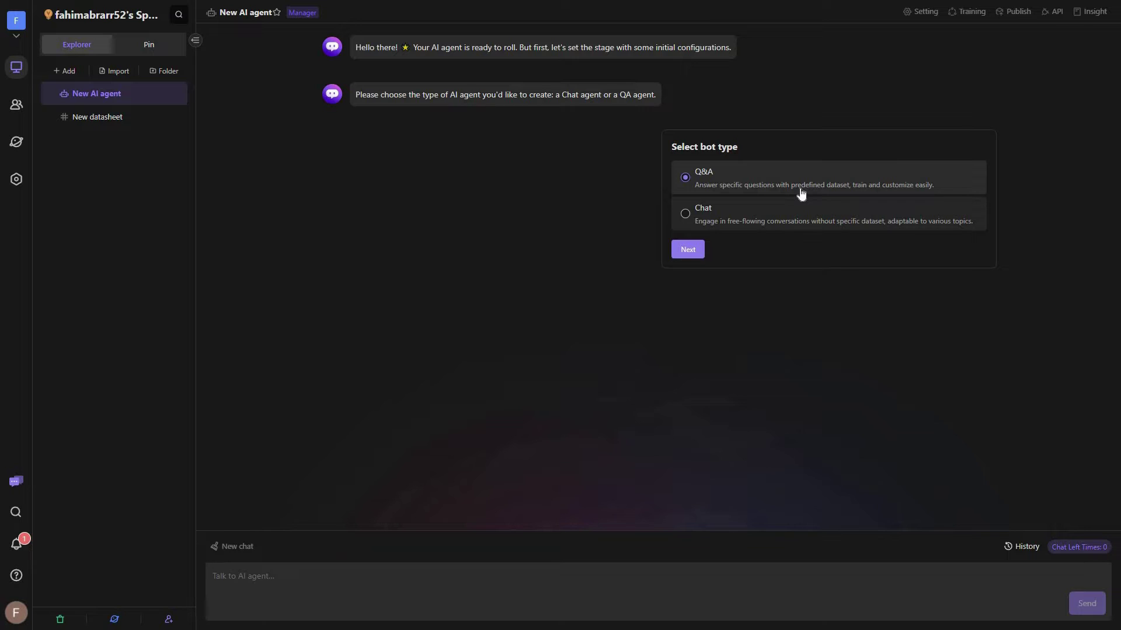
{"action": "left_click", "coordinate": [688, 251]}
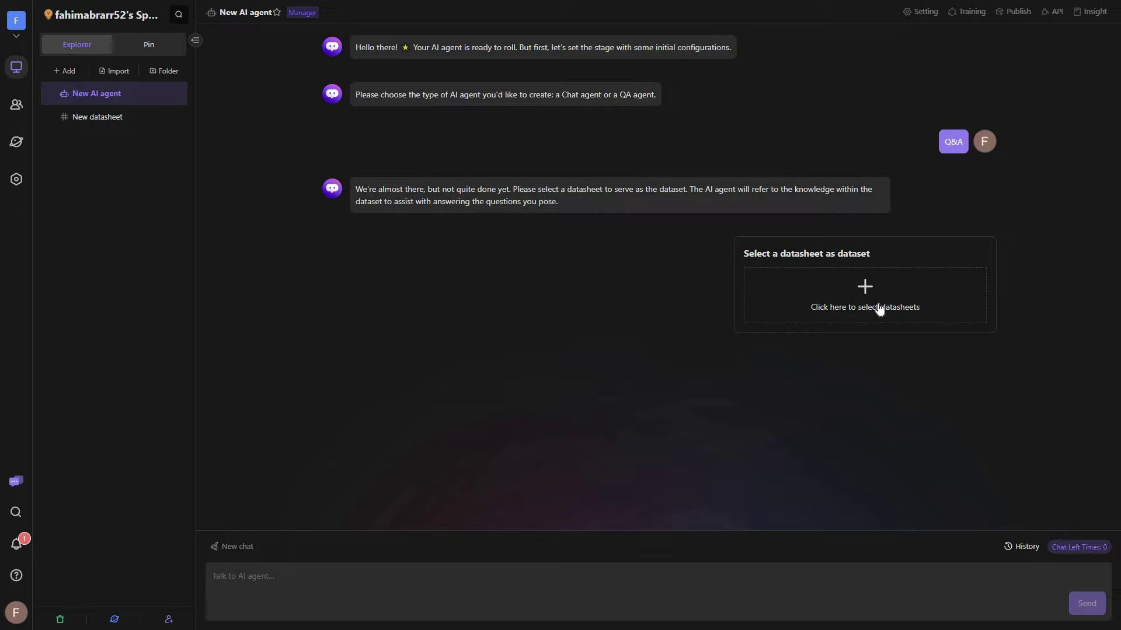
{"action": "left_click", "coordinate": [177, 96]}
{"action": "left_click", "coordinate": [210, 272]}
{"action": "left_click", "coordinate": [193, 173]}
Create another New AI agent as a Chat bot, then delete it as well.
{"action": "left_click", "coordinate": [64, 71]}
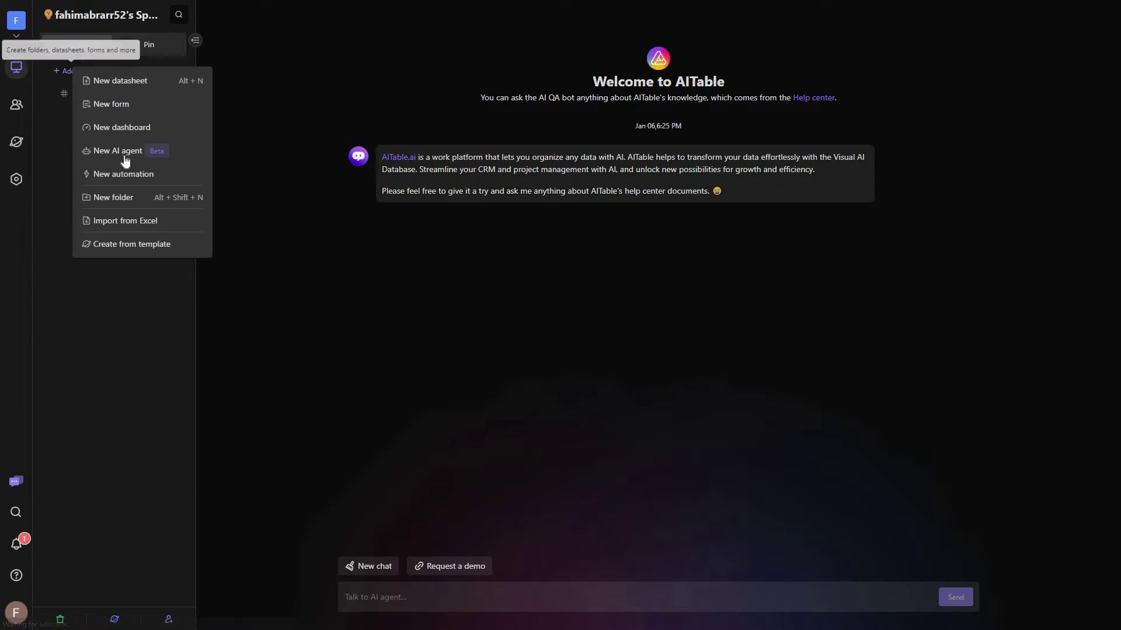
{"action": "key", "text": "Return"}
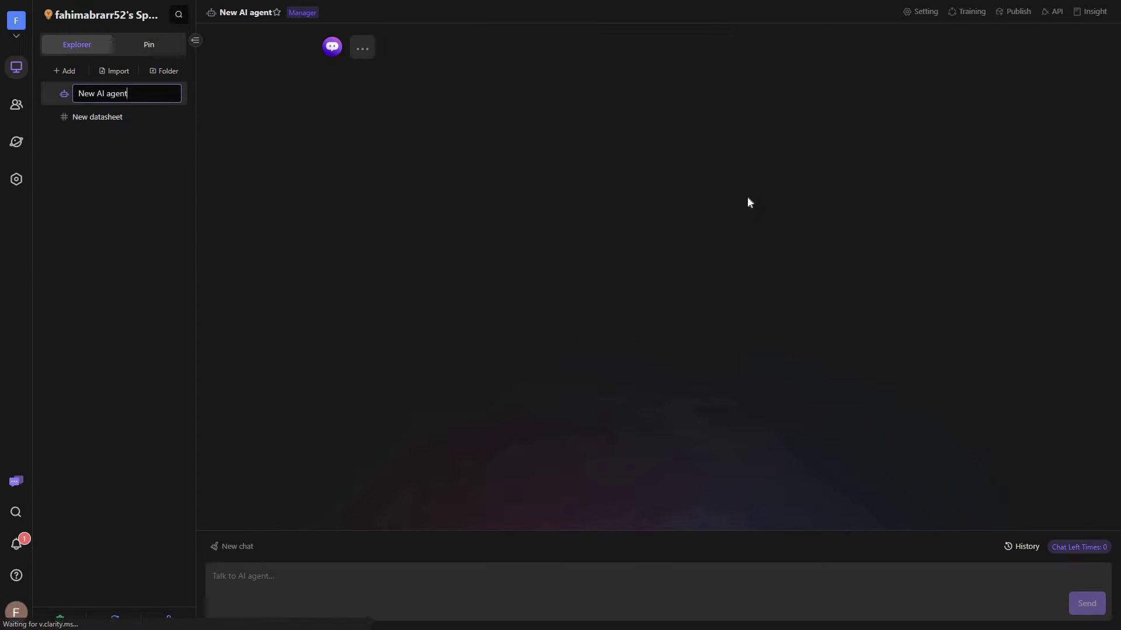
{"action": "left_click", "coordinate": [740, 228]}
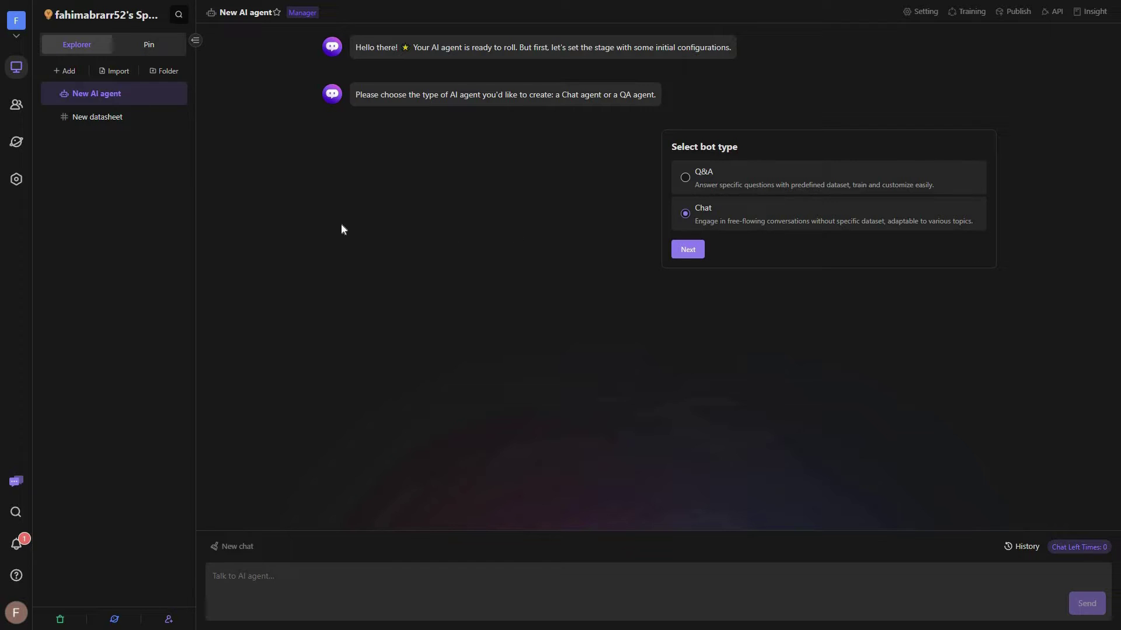
{"action": "left_click", "coordinate": [175, 93]}
{"action": "left_click", "coordinate": [198, 269]}
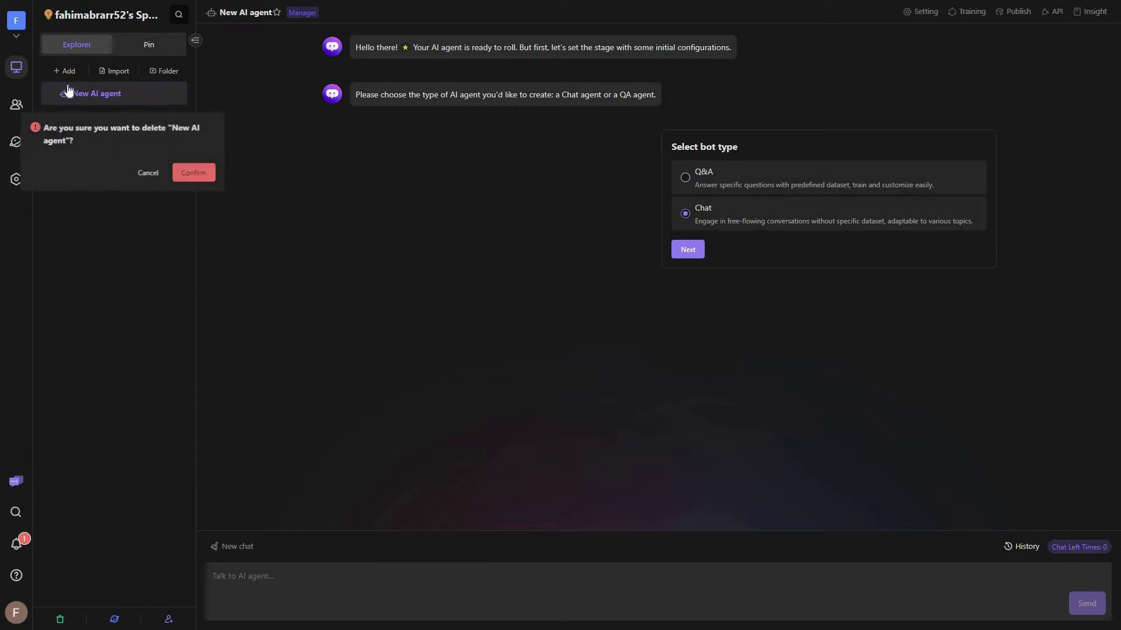
{"action": "left_click", "coordinate": [193, 172]}
Add a New automation with a 'Form is submitted' trigger.
{"action": "left_click", "coordinate": [64, 70]}
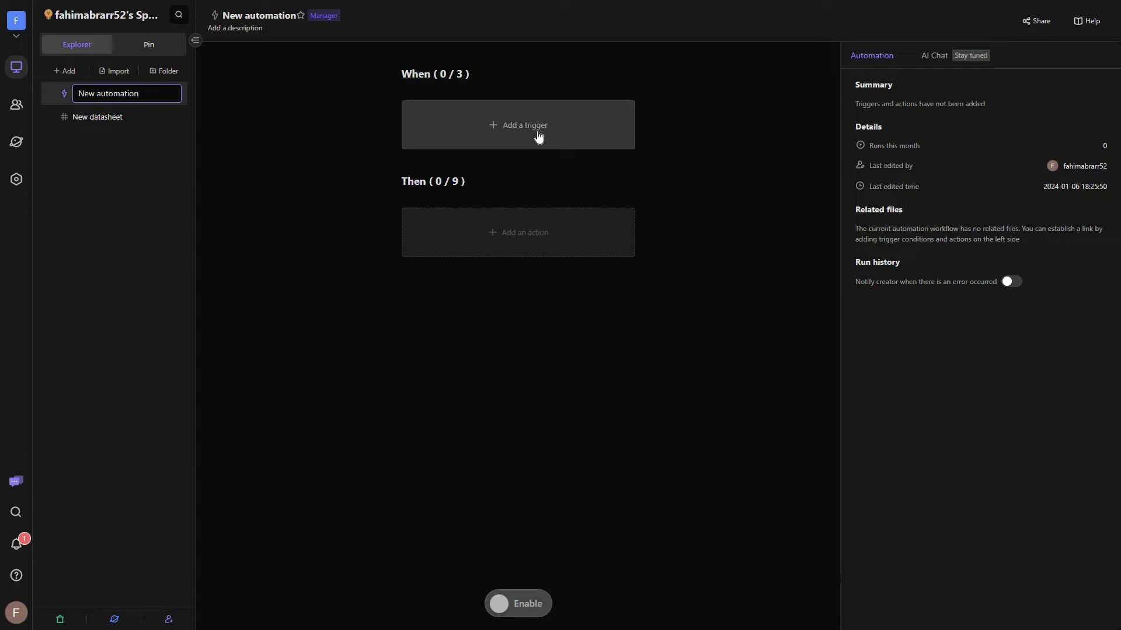
{"action": "left_click", "coordinate": [516, 128]}
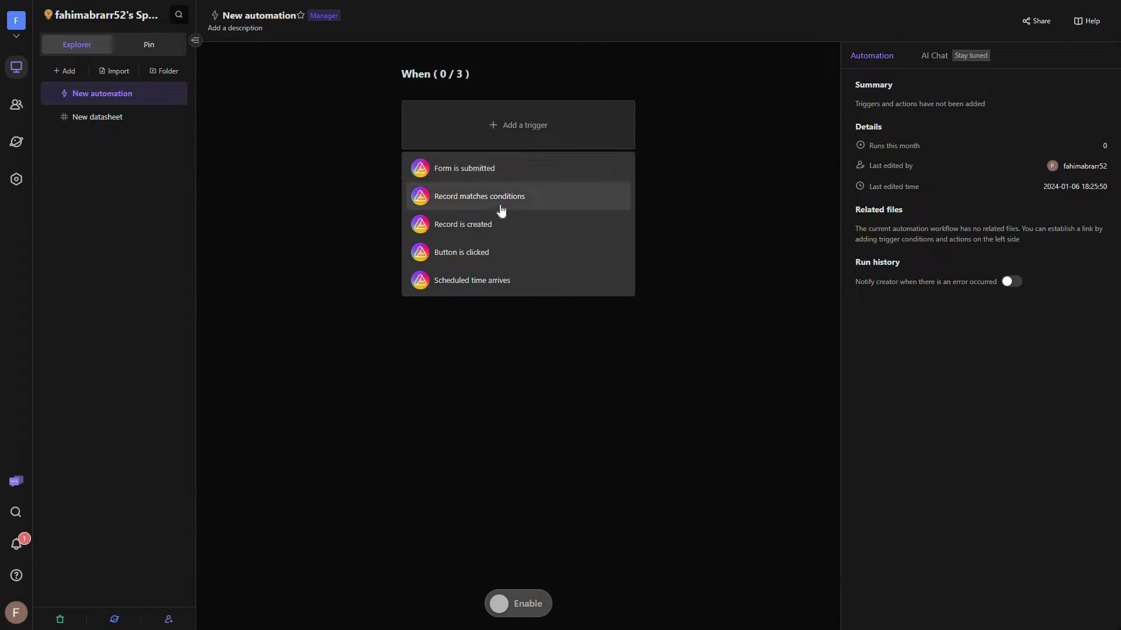
{"action": "left_click", "coordinate": [494, 175]}
{"action": "left_click", "coordinate": [536, 207]}
{"action": "left_click", "coordinate": [466, 269]}
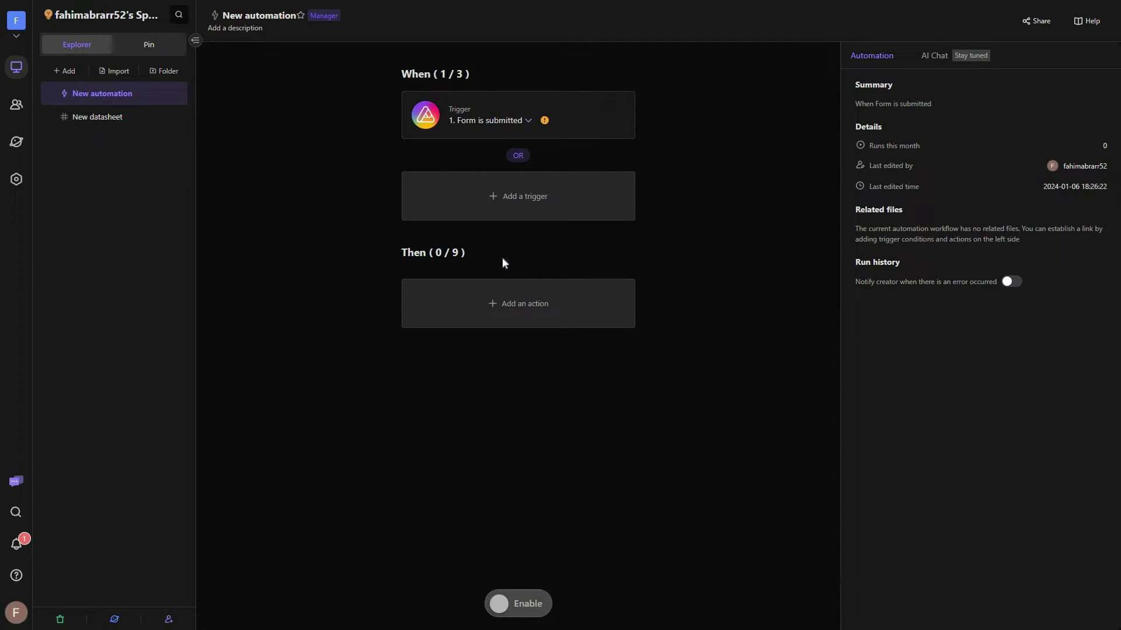
Add a Send mails action to the automation and save its settings.
{"action": "left_click", "coordinate": [523, 307]}
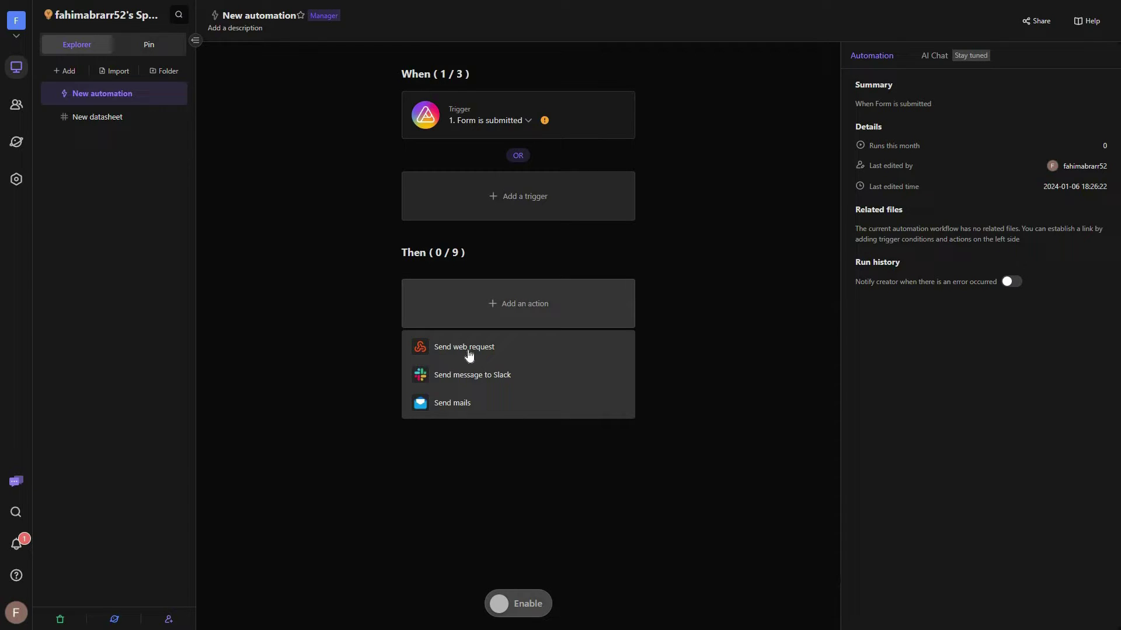
{"action": "left_click", "coordinate": [477, 403]}
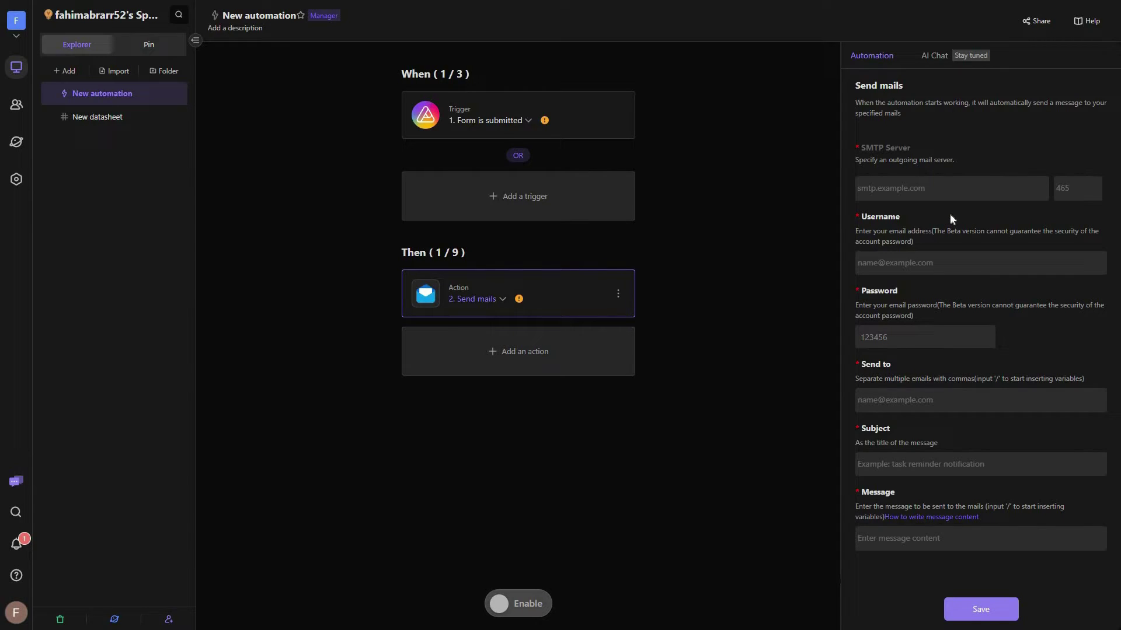
{"action": "left_click", "coordinate": [918, 194]}
{"action": "left_click", "coordinate": [987, 611]}
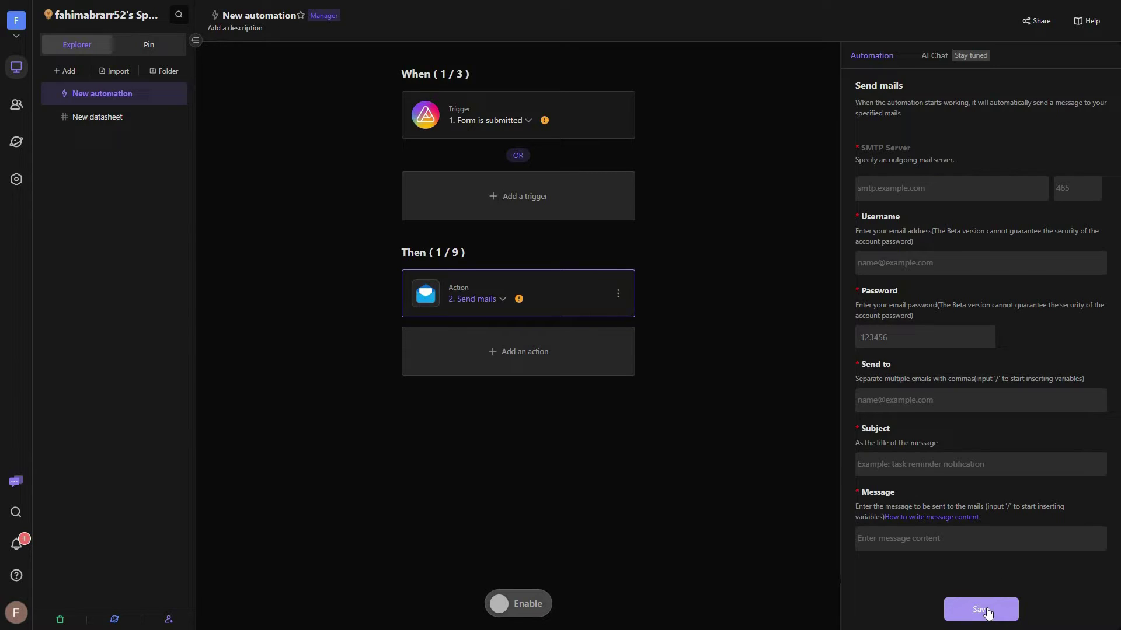
Check the Form is submitted trigger's settings, leaving the form picker without choosing a form.
{"action": "left_click", "coordinate": [570, 117]}
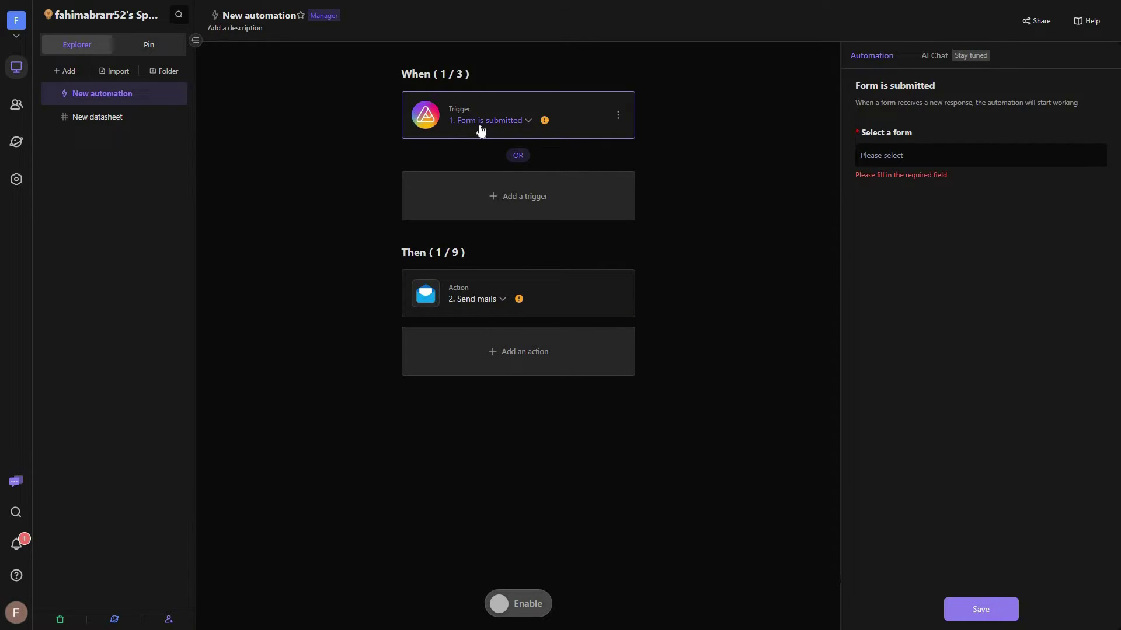
{"action": "left_click", "coordinate": [902, 157]}
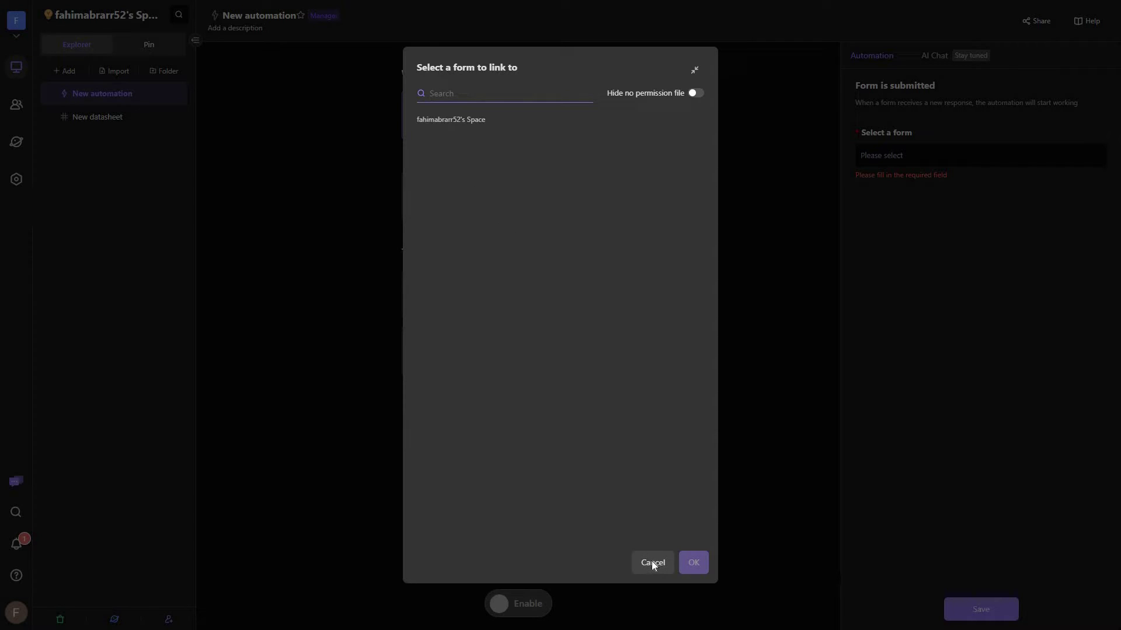
{"action": "key", "text": "Escape"}
Change the action type to web request, then to Send message to Slack.
{"action": "left_click", "coordinate": [475, 299]}
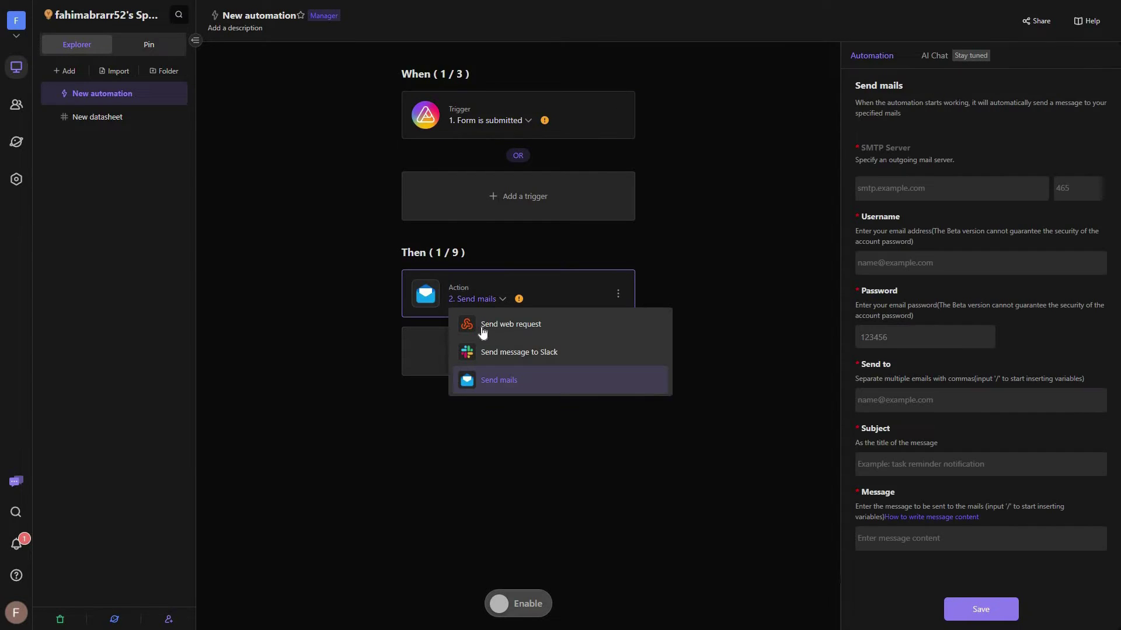
{"action": "left_click", "coordinate": [538, 328]}
{"action": "left_click", "coordinate": [631, 350]}
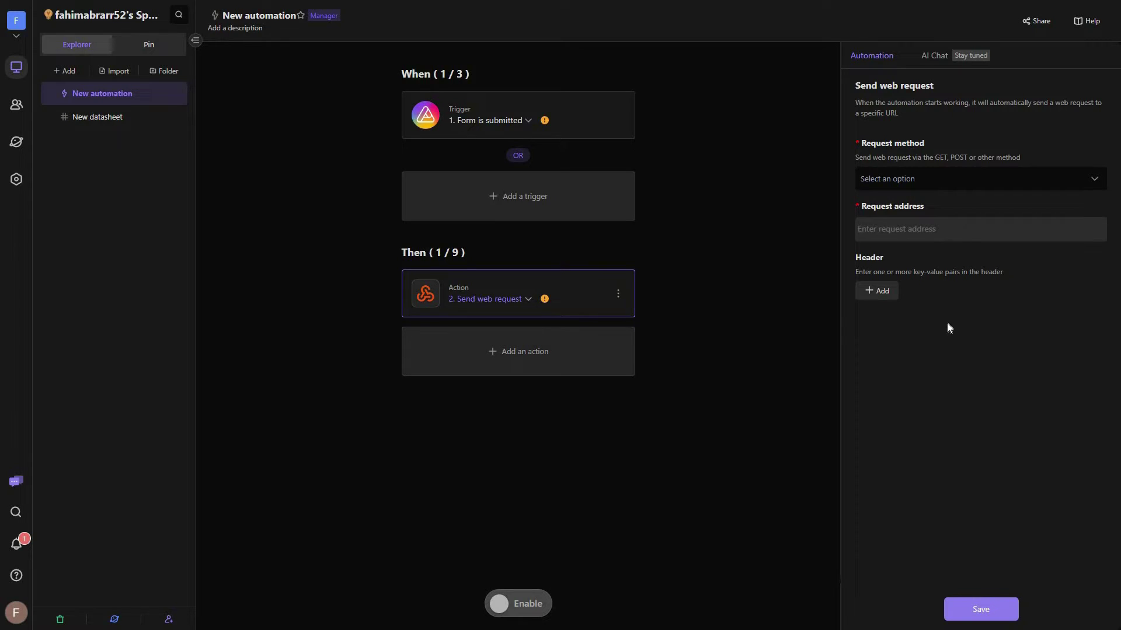
{"action": "left_click", "coordinate": [488, 300]}
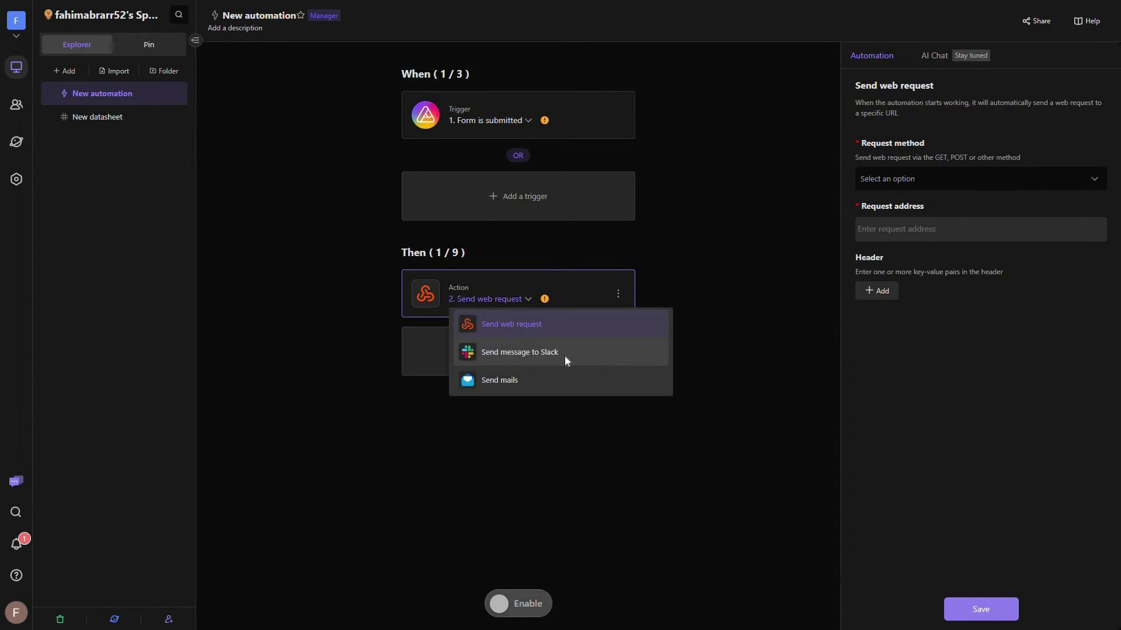
{"action": "left_click", "coordinate": [641, 354]}
{"action": "left_click", "coordinate": [642, 350]}
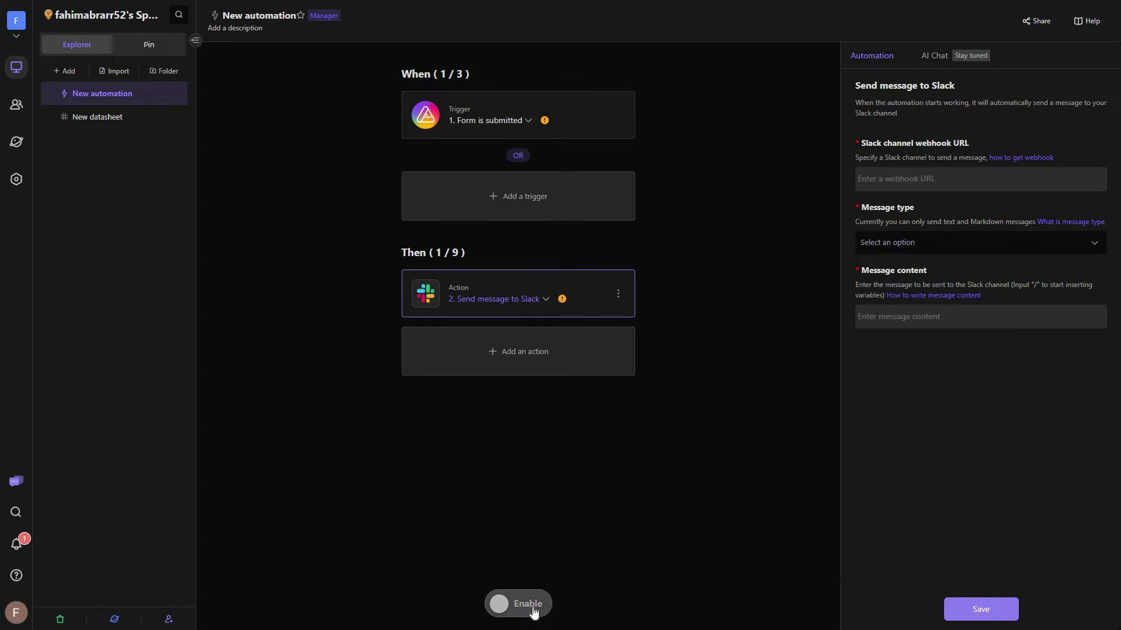
Delete New automation, then open and dismiss the Add menu without adding anything.
{"action": "left_click", "coordinate": [179, 95]}
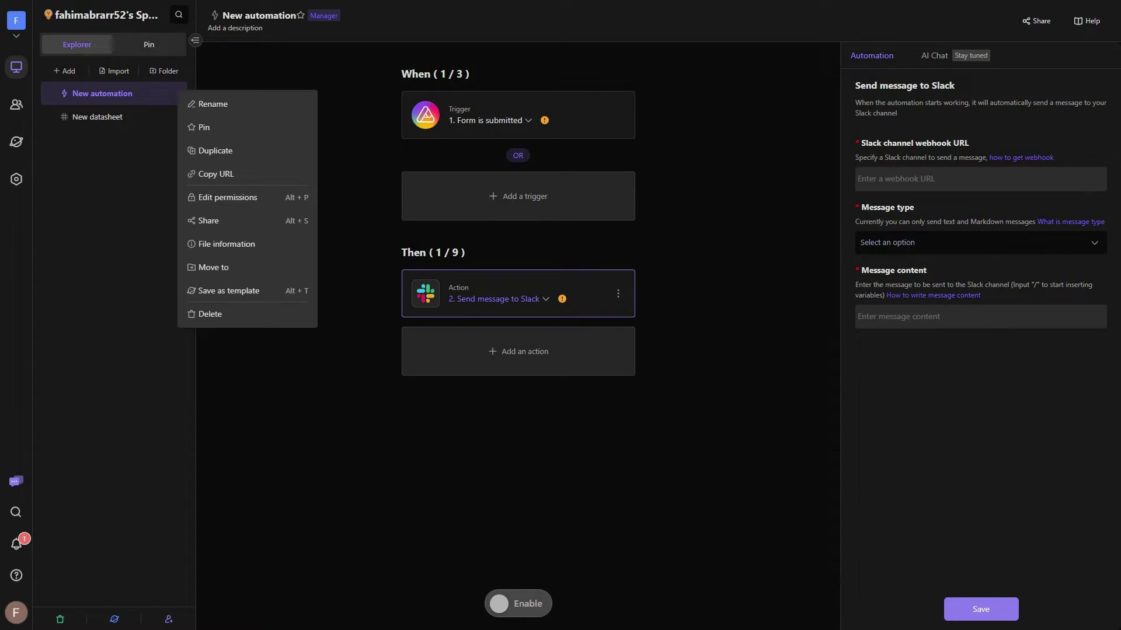
{"action": "left_click", "coordinate": [211, 314]}
{"action": "left_click", "coordinate": [193, 173]}
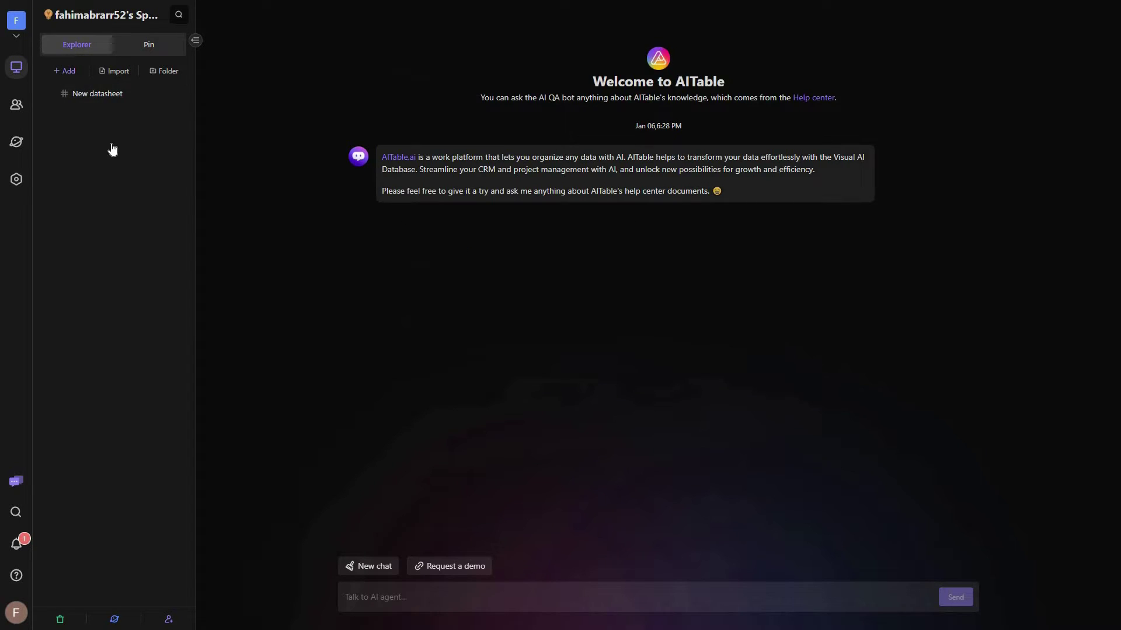
{"action": "left_click", "coordinate": [65, 70]}
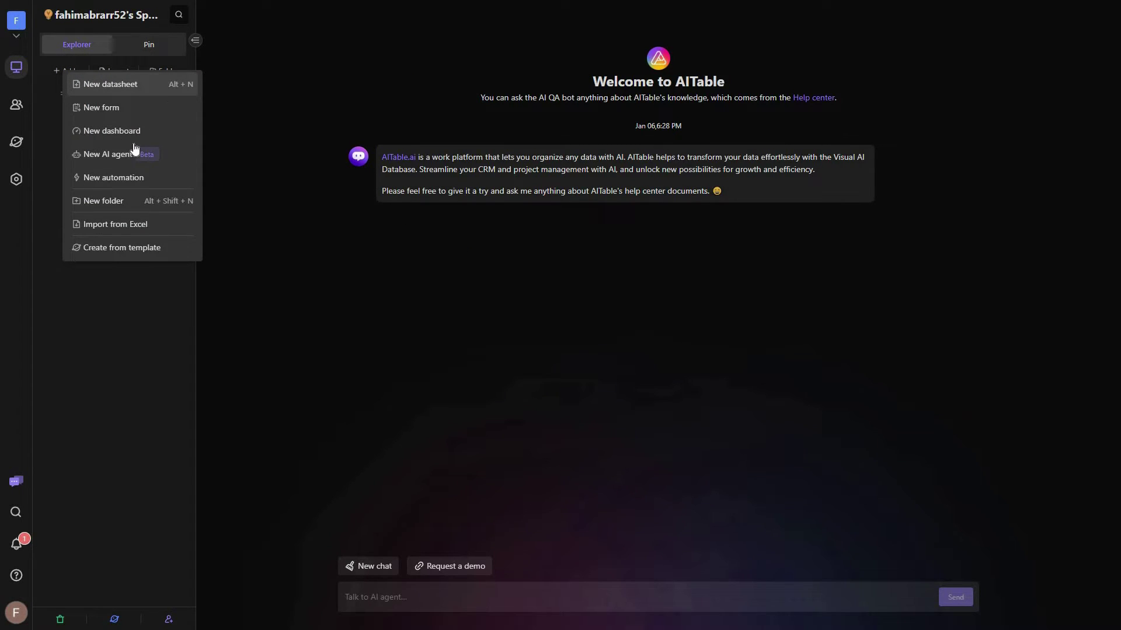
{"action": "left_click", "coordinate": [126, 248]}
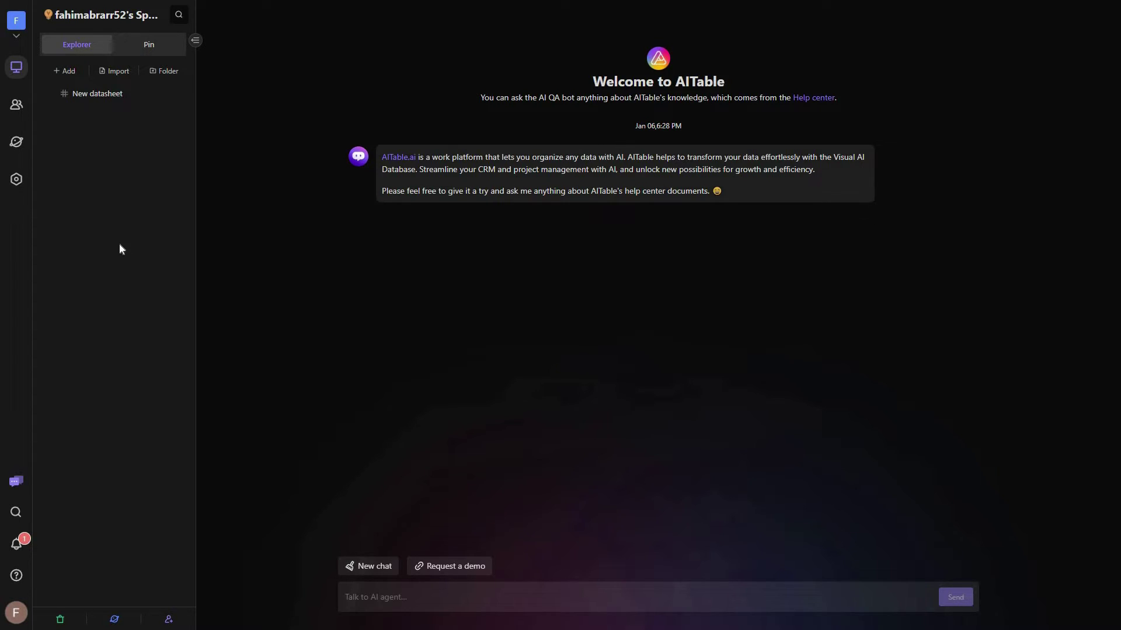
Browse Create from template's Hot gallery and preview the Product Release Plan template.
{"action": "left_click", "coordinate": [65, 79]}
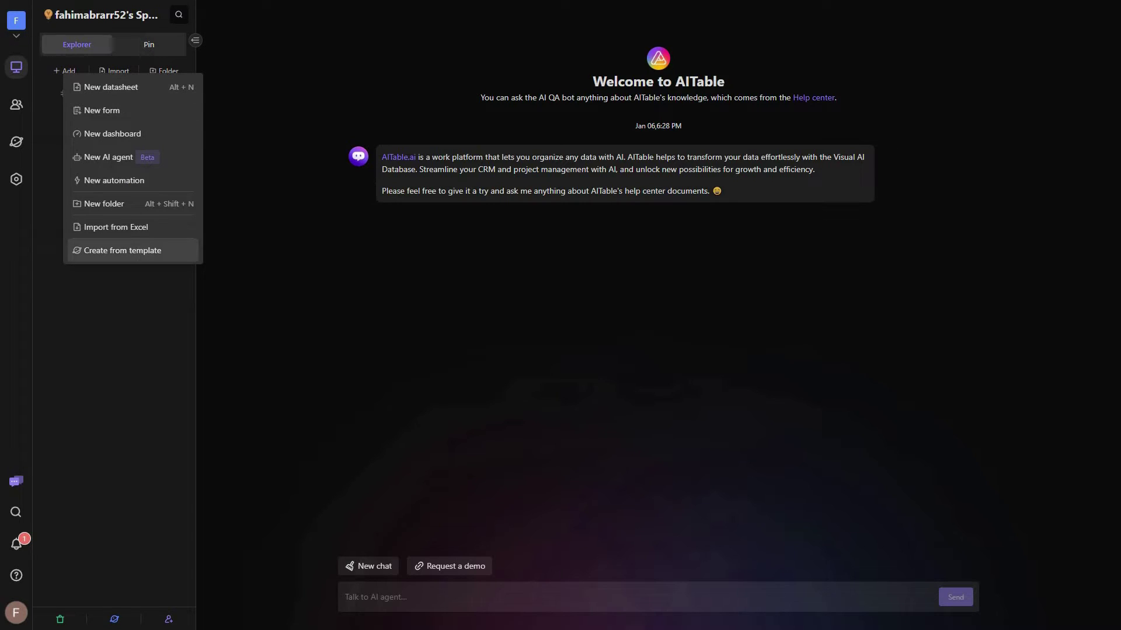
{"action": "left_click", "coordinate": [141, 252]}
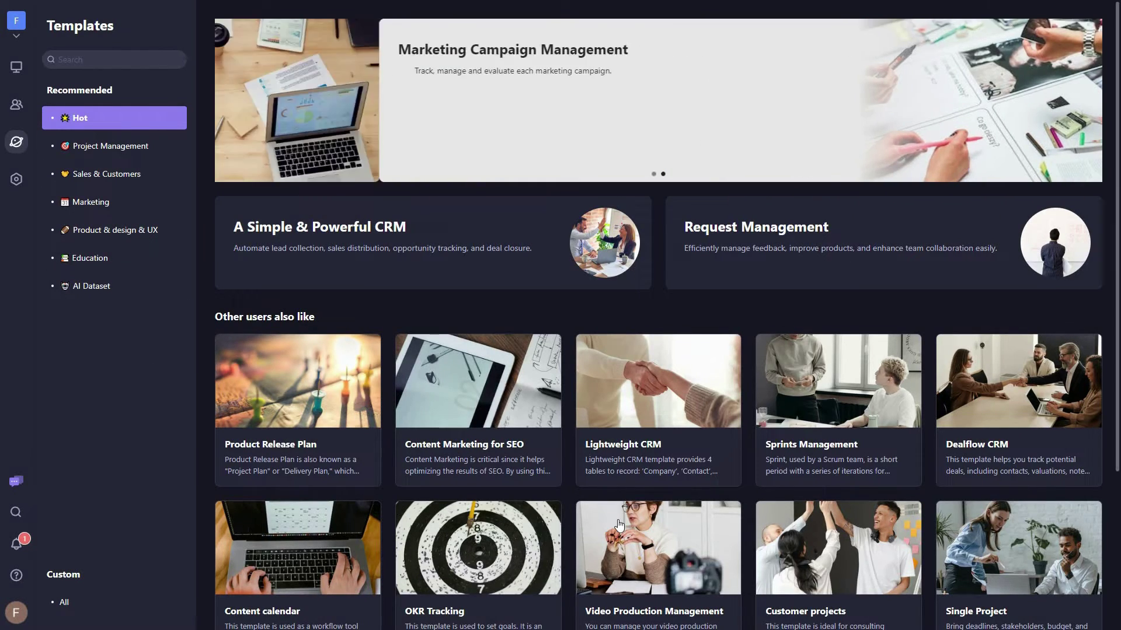
{"action": "scroll", "coordinate": [322, 431], "scroll_direction": "down", "scroll_amount": 1}
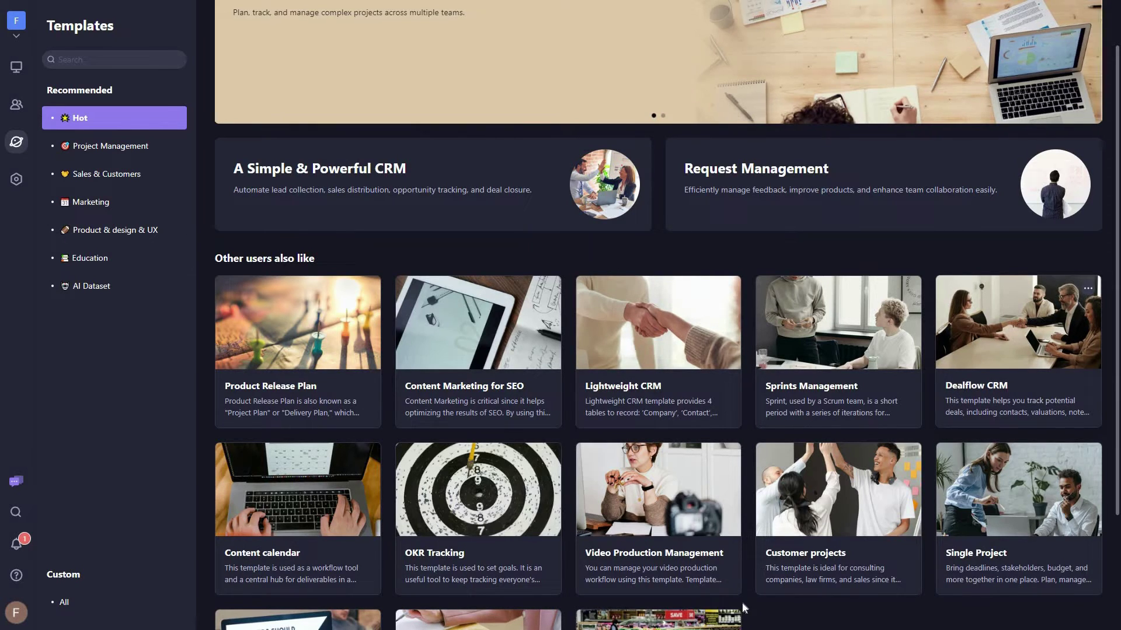
{"action": "scroll", "coordinate": [744, 602], "scroll_direction": "down", "scroll_amount": 1}
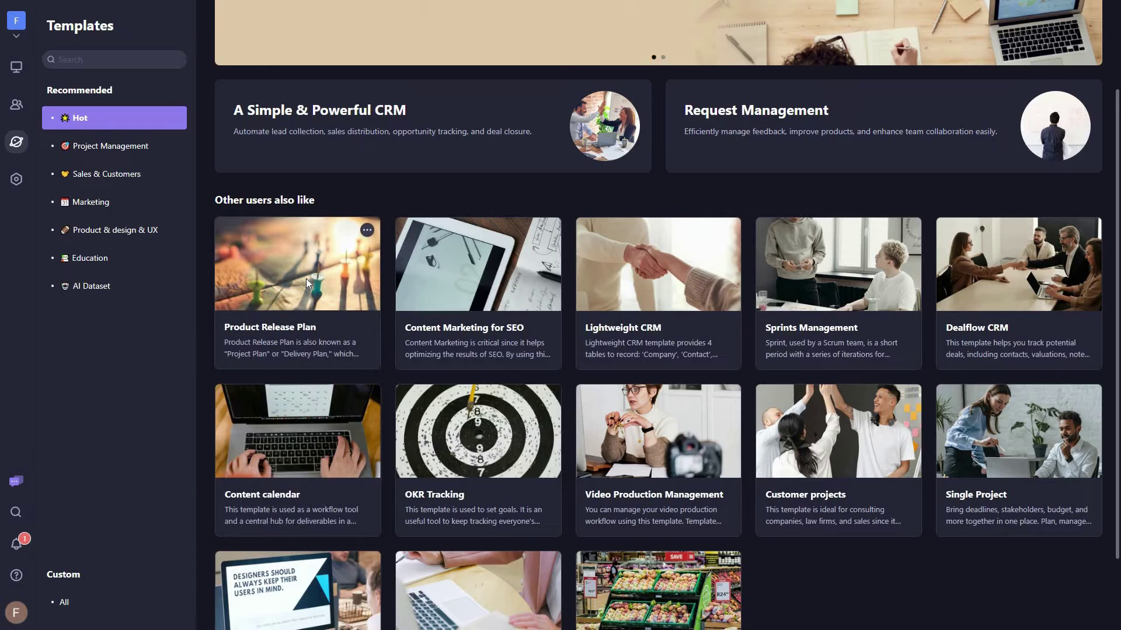
{"action": "left_click", "coordinate": [310, 283]}
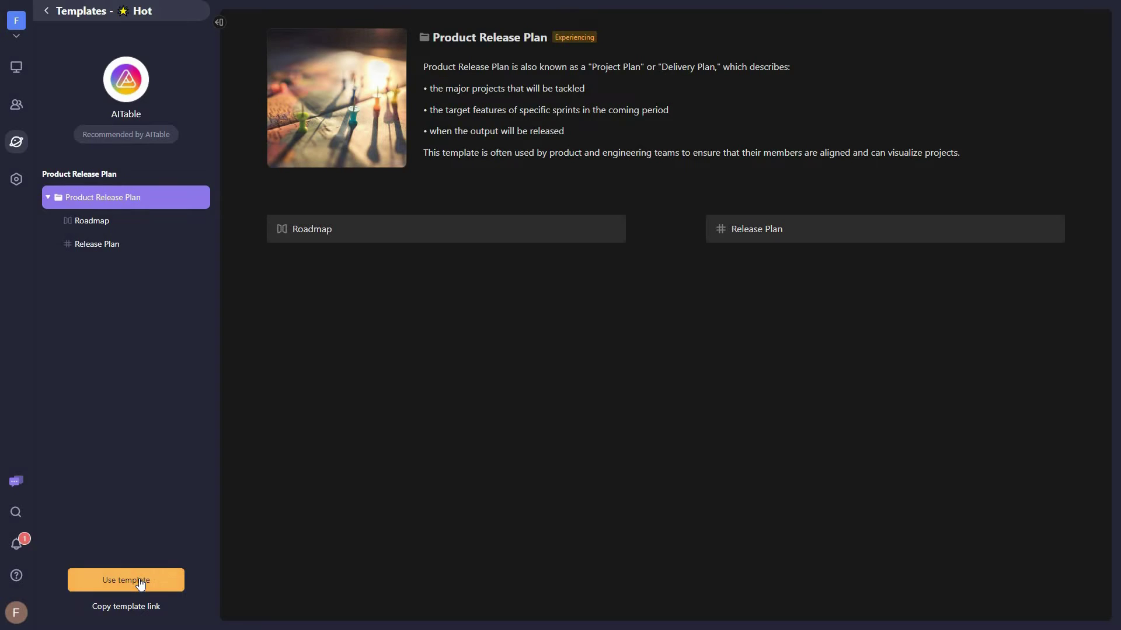
Use the Marketing category's Content Marketing for SEO template, adding it to the only space.
{"action": "left_click", "coordinate": [49, 12]}
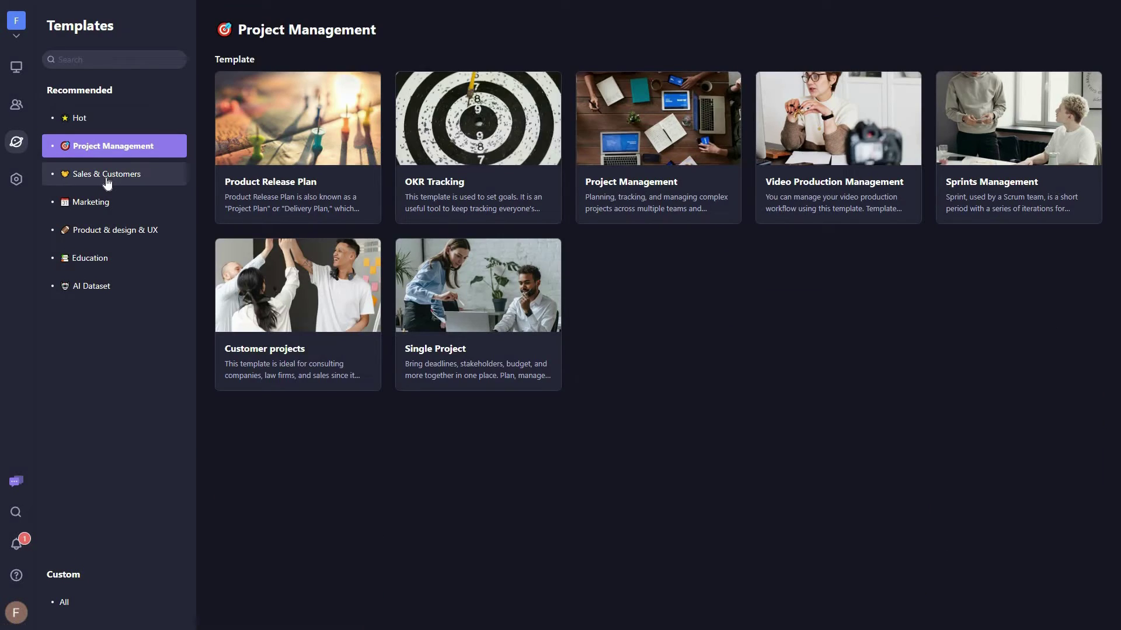
{"action": "left_click", "coordinate": [107, 175]}
{"action": "left_click", "coordinate": [103, 208]}
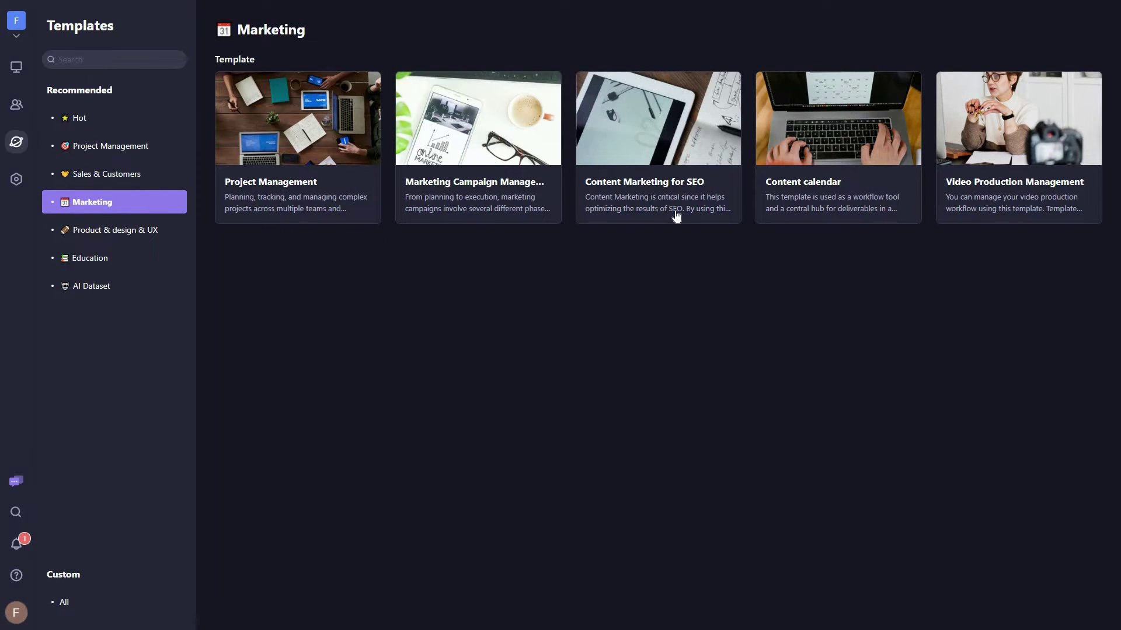
{"action": "mouse_move", "coordinate": [676, 216]}
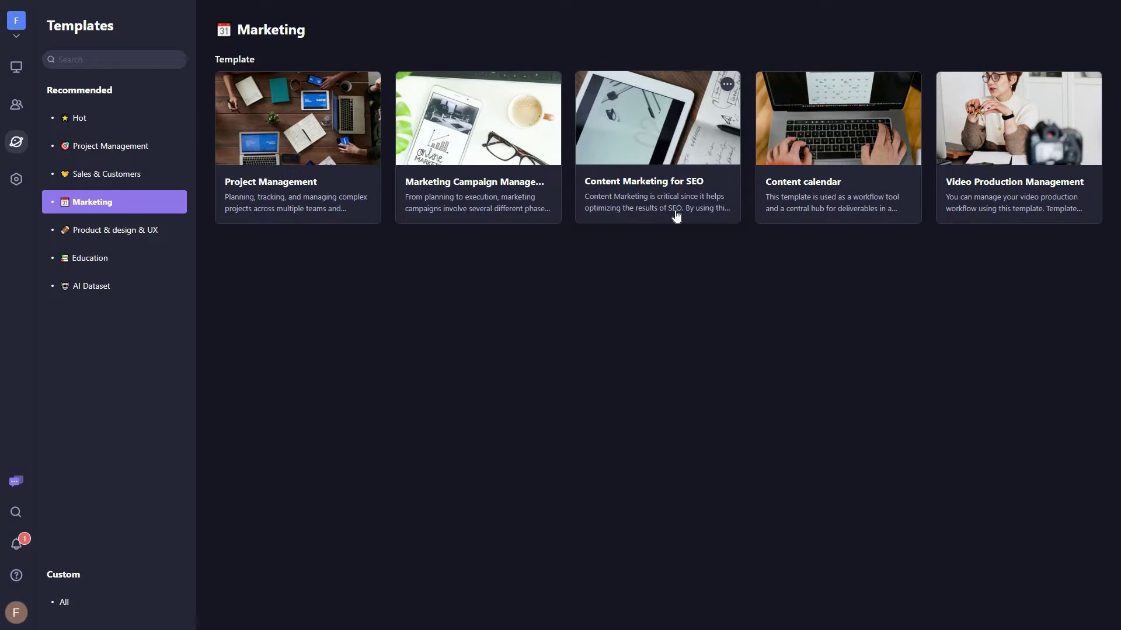
{"action": "left_click", "coordinate": [677, 217]}
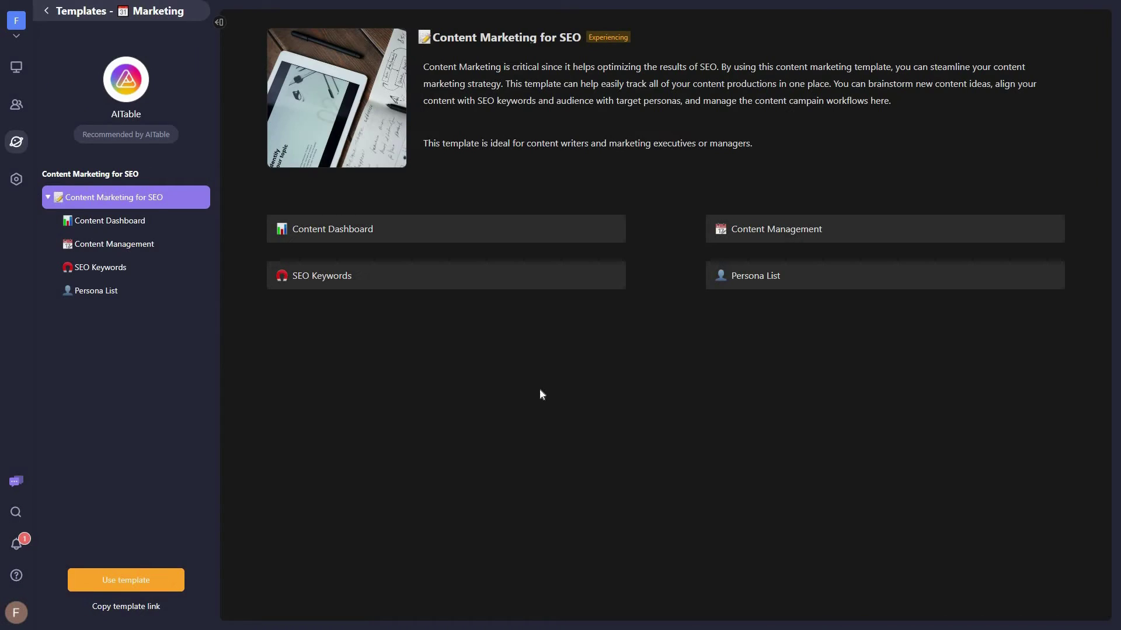
{"action": "left_click", "coordinate": [159, 582]}
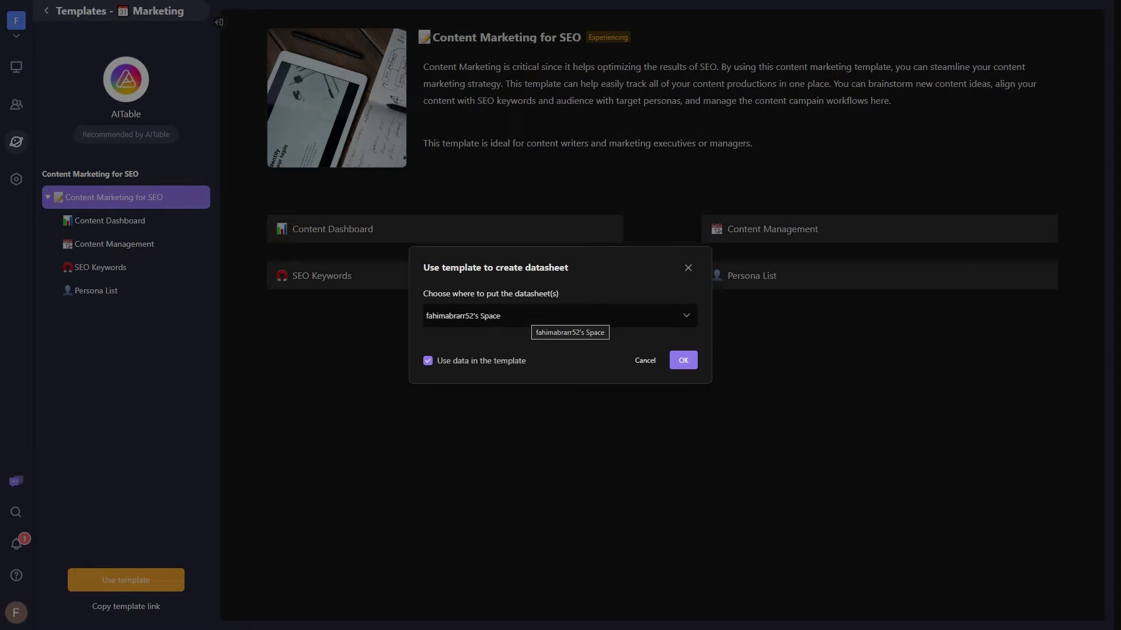
{"action": "left_click", "coordinate": [528, 322]}
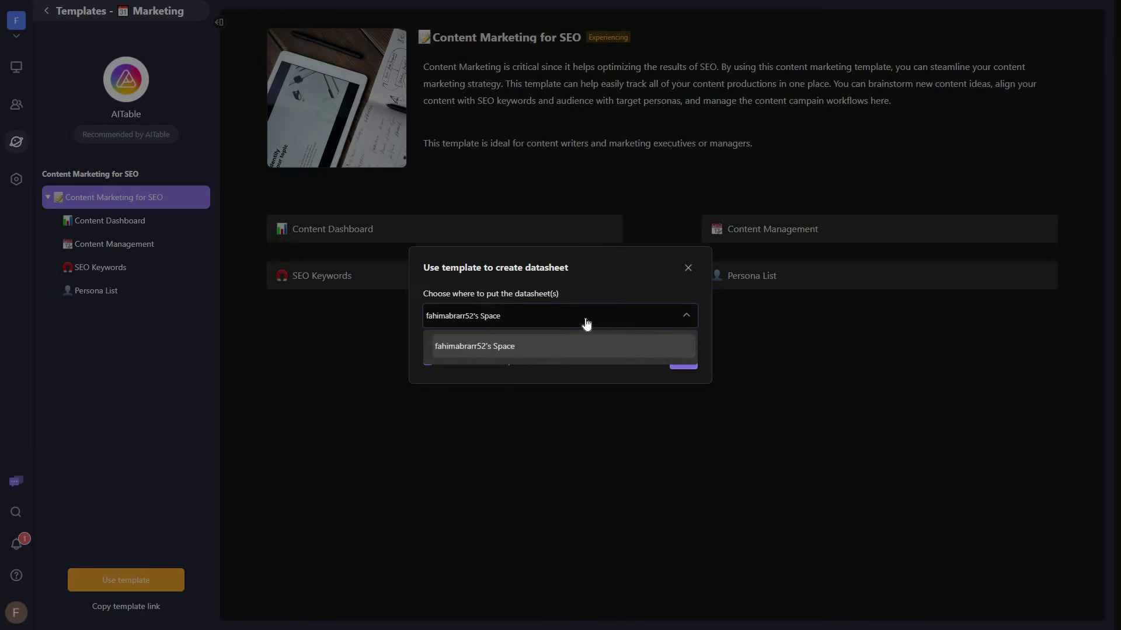
{"action": "left_click", "coordinate": [684, 370]}
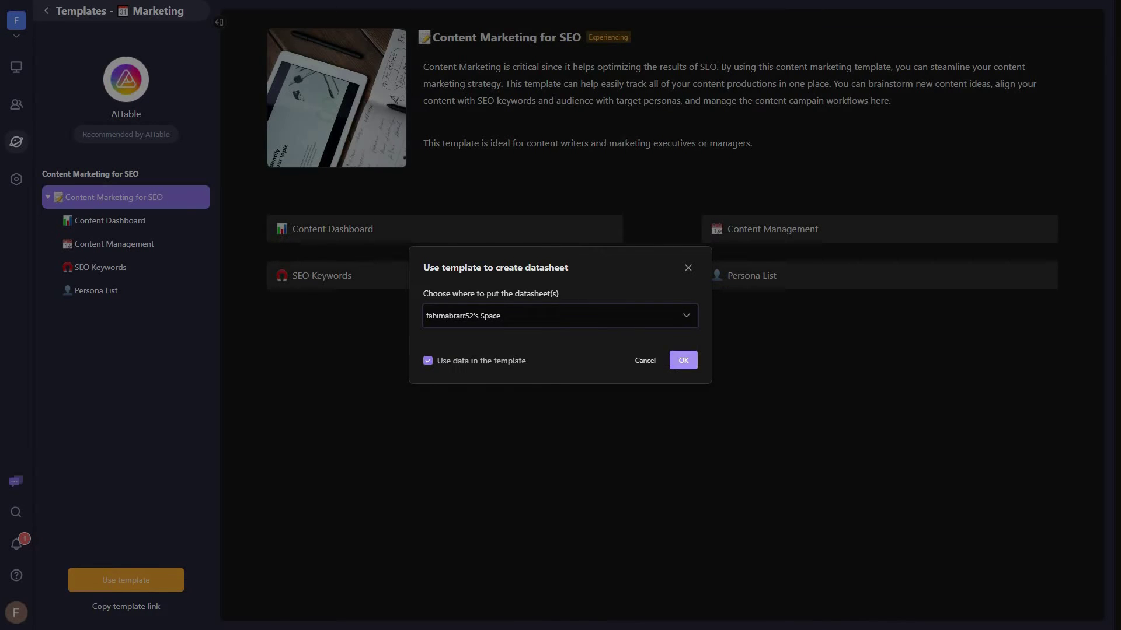
{"action": "left_click", "coordinate": [684, 370]}
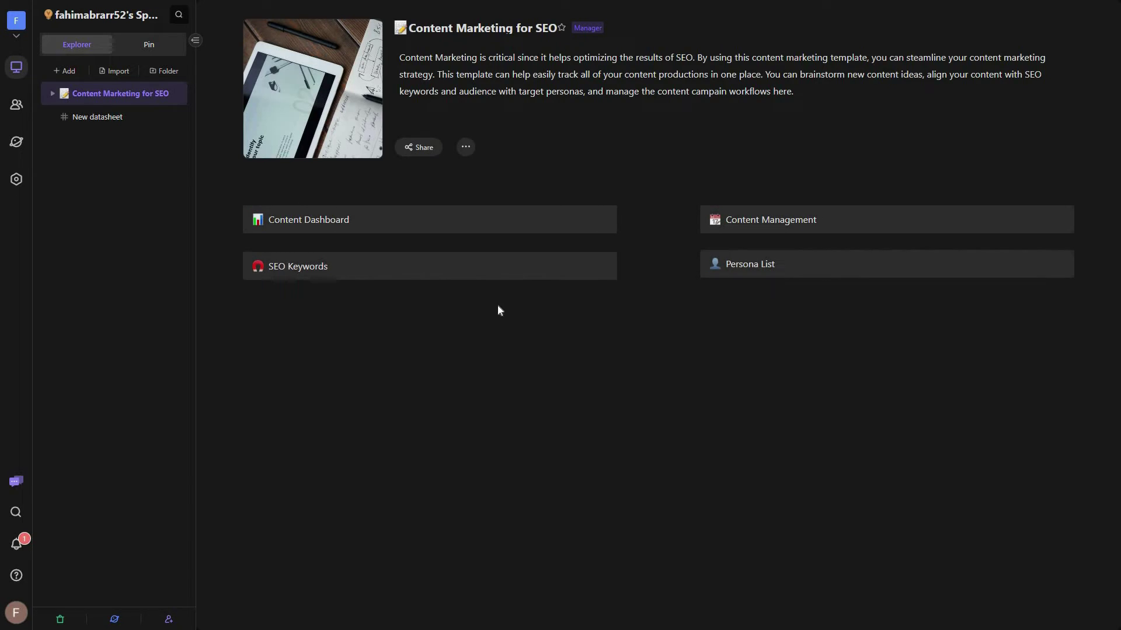
Browse the Content Dashboard, Content Management, SEO Keywords and Persona List sheets, returning to the dashboard.
{"action": "left_click", "coordinate": [341, 219]}
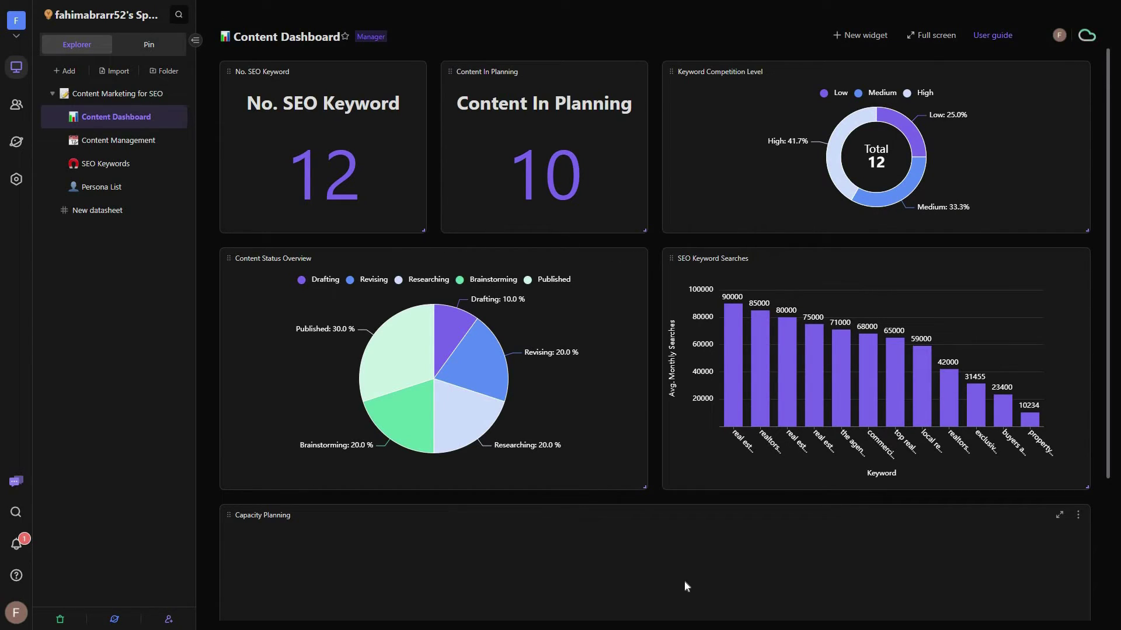
{"action": "scroll", "coordinate": [684, 580], "scroll_direction": "down", "scroll_amount": 1}
{"action": "left_click", "coordinate": [145, 143]}
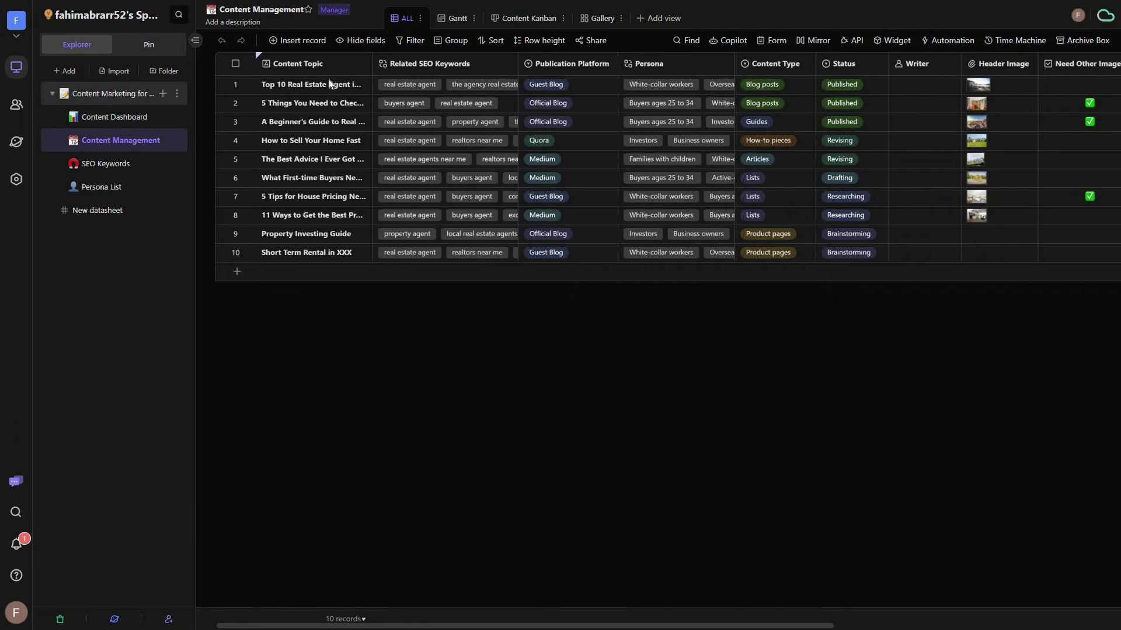
{"action": "left_click", "coordinate": [116, 168]}
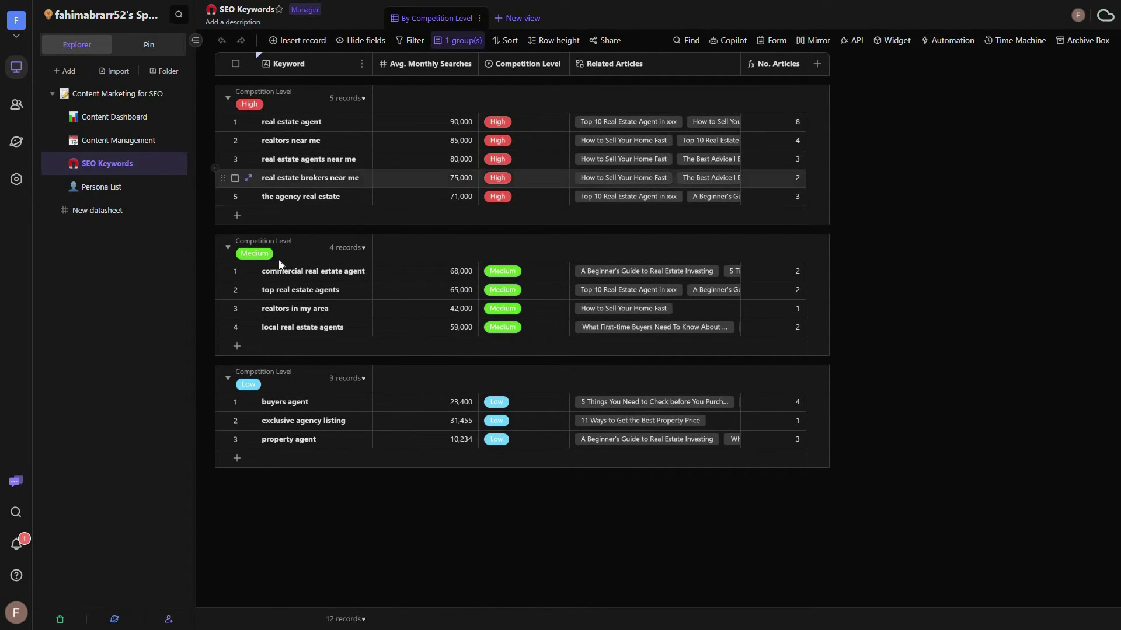
{"action": "left_click", "coordinate": [111, 190]}
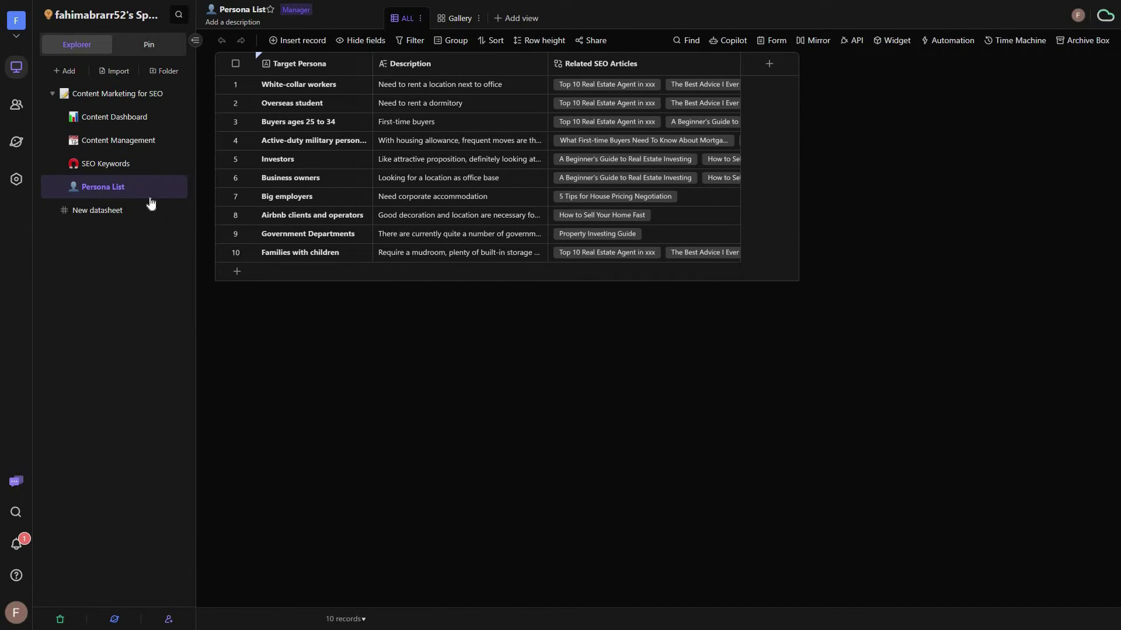
{"action": "left_click", "coordinate": [115, 117]}
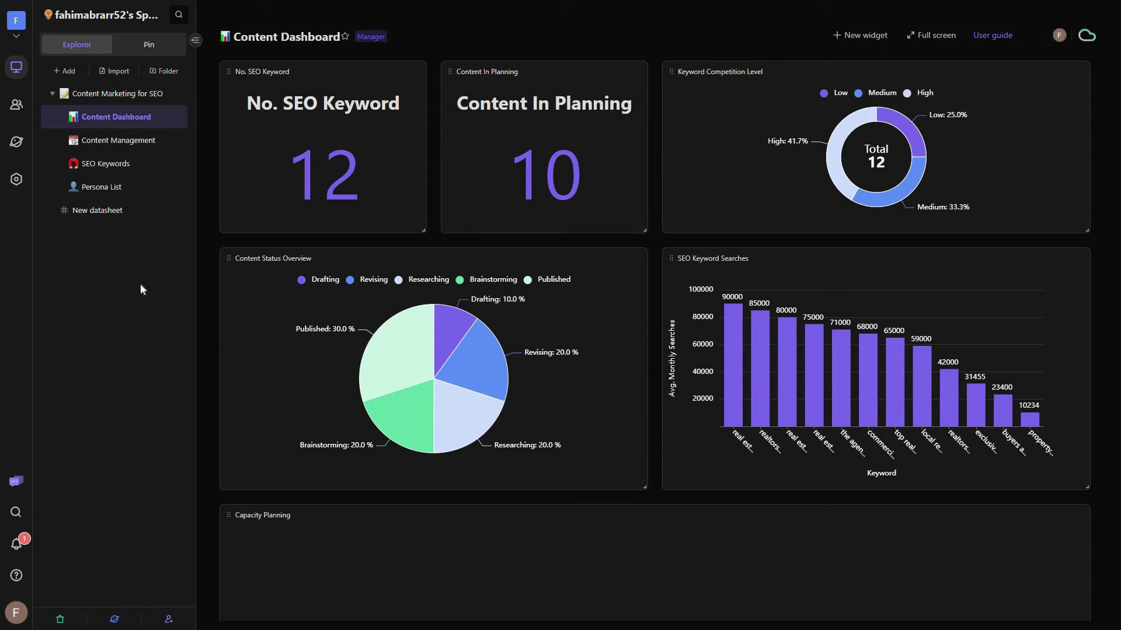
Open the Contacts invite window, view the Invite via email option, then close it.
{"action": "left_click", "coordinate": [16, 106]}
{"action": "left_click", "coordinate": [124, 73]}
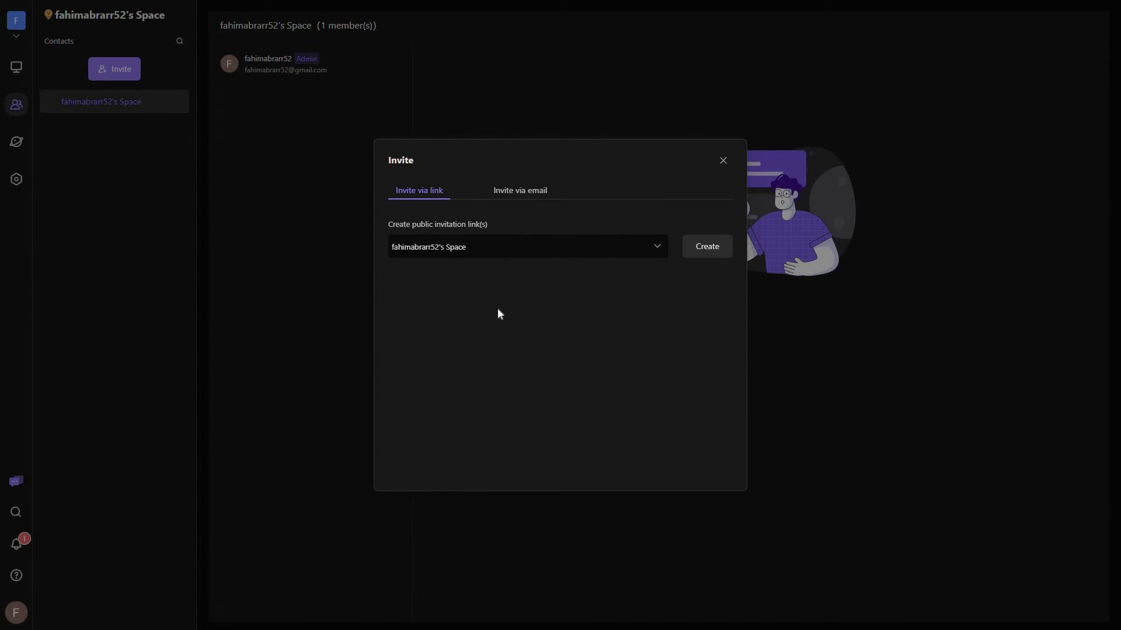
{"action": "left_click", "coordinate": [534, 192]}
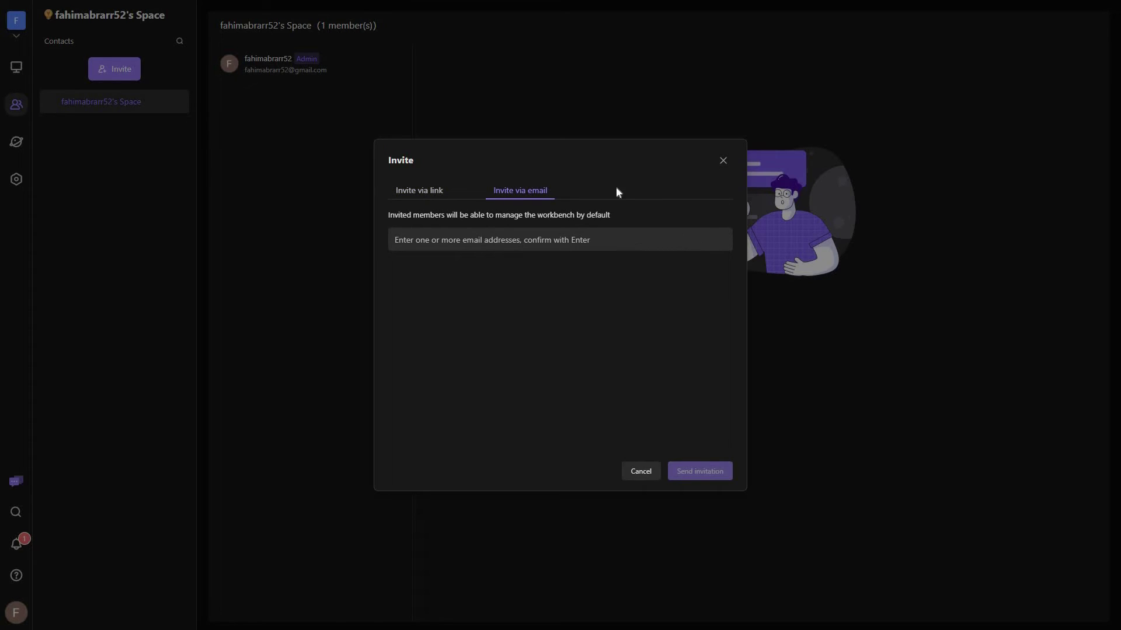
{"action": "left_click", "coordinate": [724, 160]}
Visit the template gallery and workbench, then view the space's custom templates.
{"action": "left_click", "coordinate": [21, 143]}
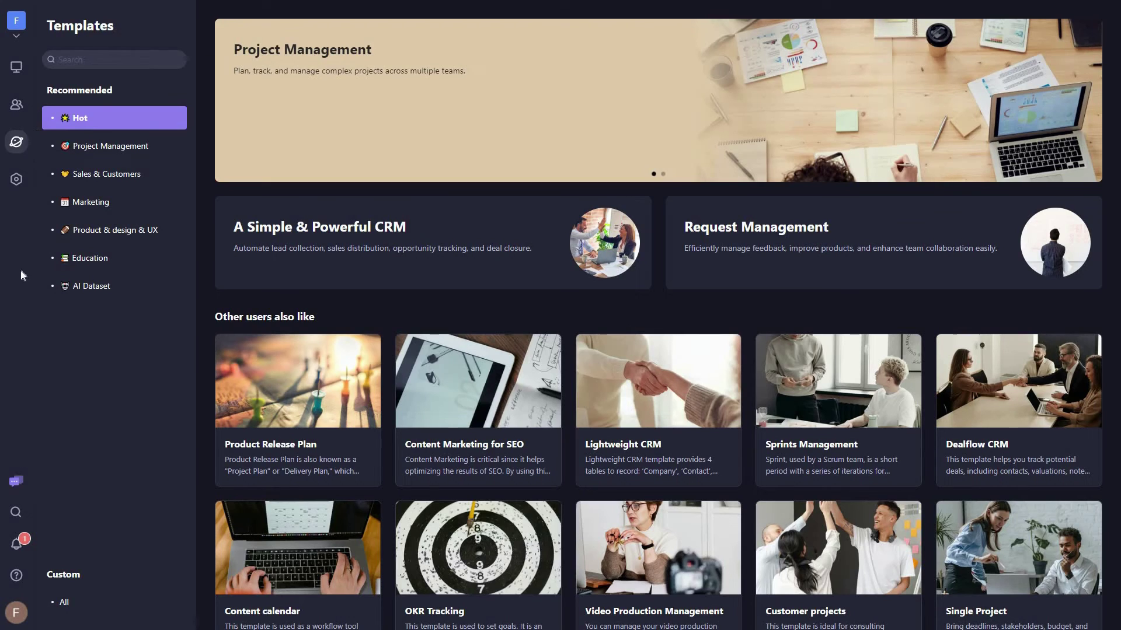
{"action": "left_click", "coordinate": [17, 68]}
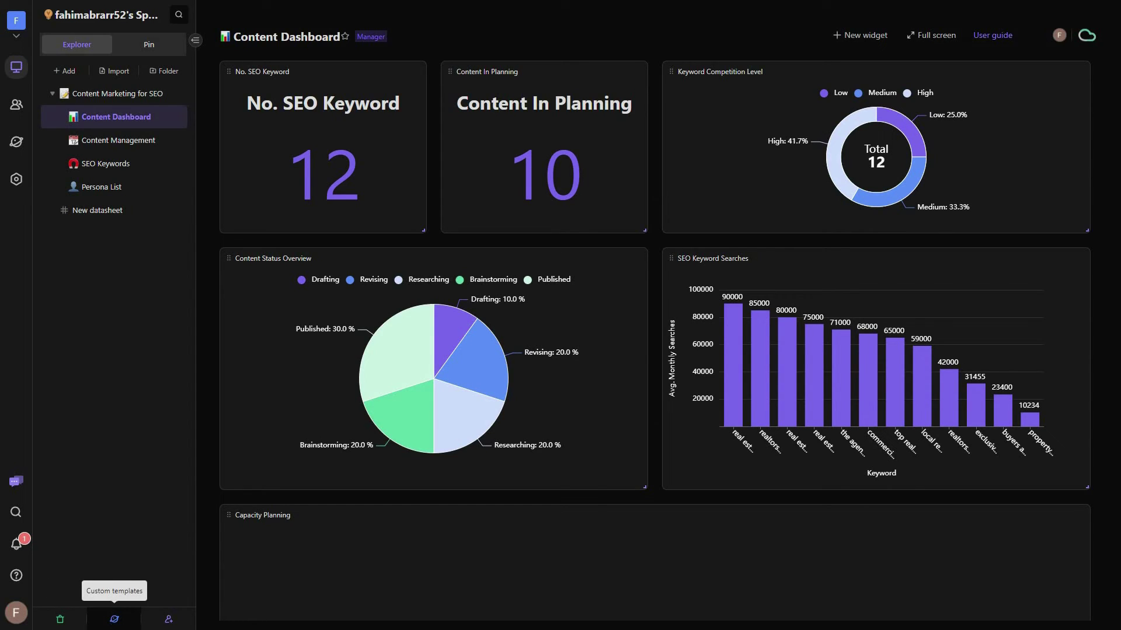
{"action": "left_click", "coordinate": [114, 620]}
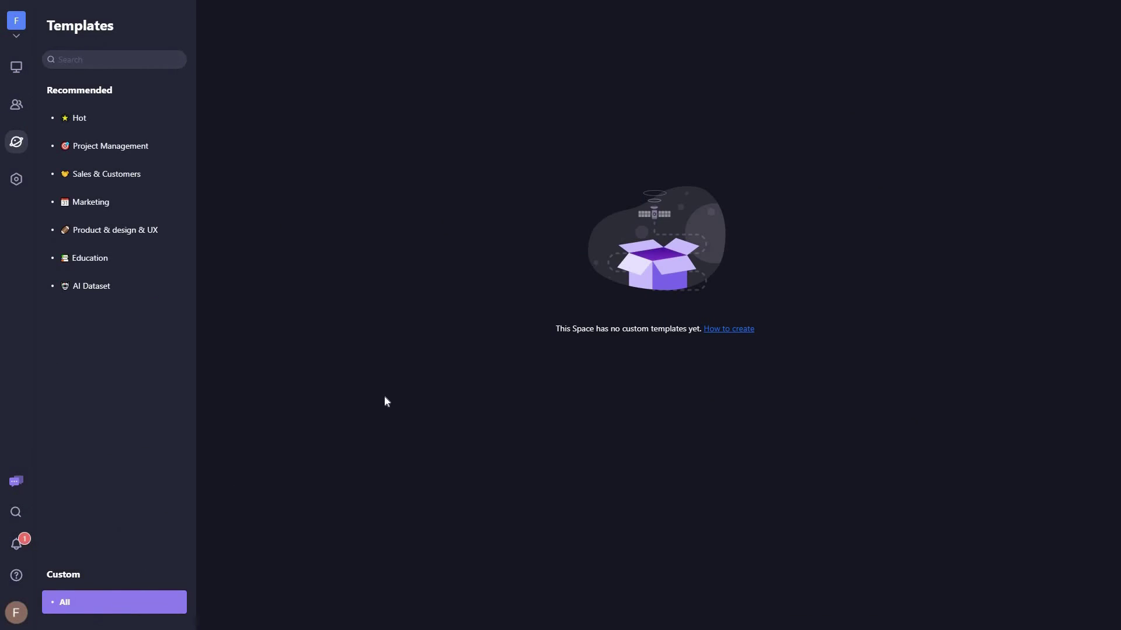
Open the 'How to create' space-template help article and scroll through it.
{"action": "left_click", "coordinate": [722, 329]}
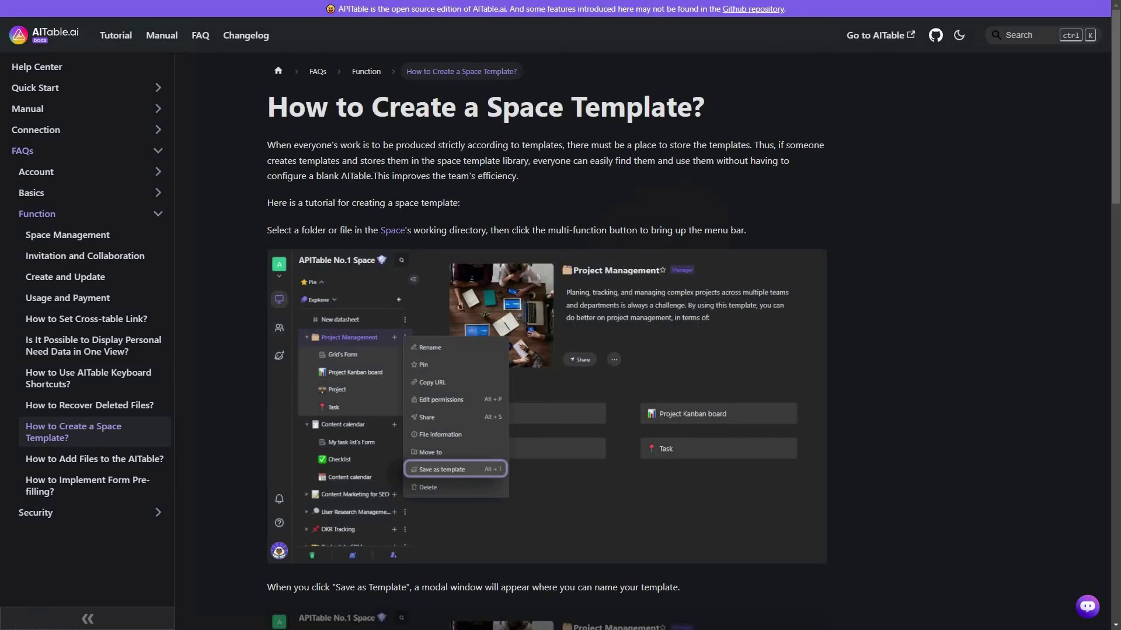
{"action": "scroll", "coordinate": [902, 281], "scroll_direction": "down", "scroll_amount": 2}
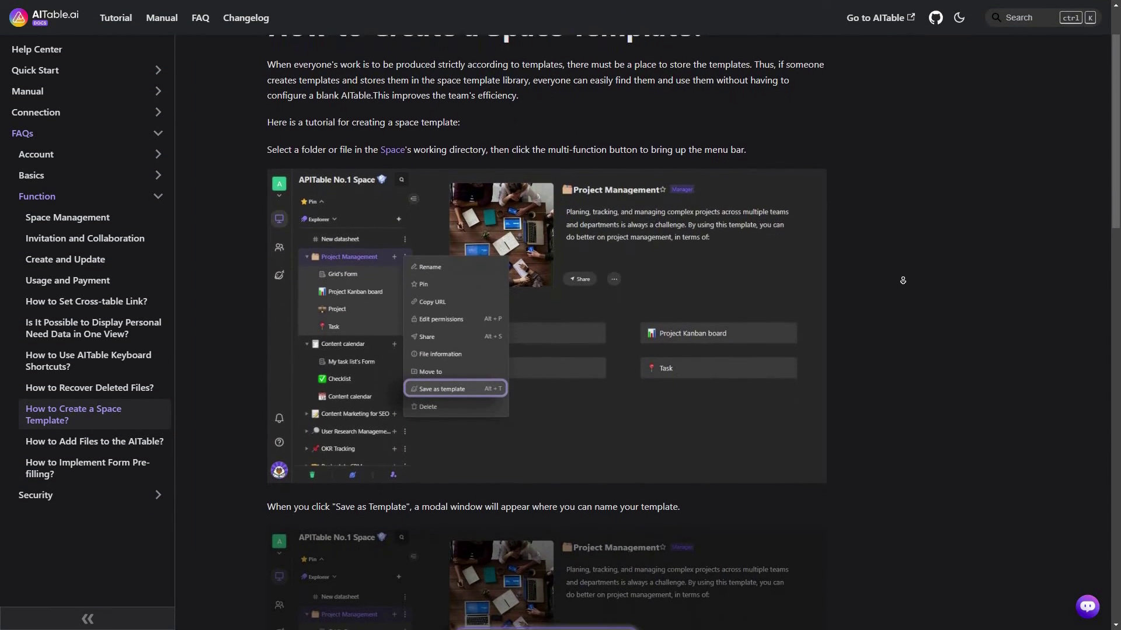
{"action": "scroll", "coordinate": [903, 281], "scroll_direction": "down", "scroll_amount": 3}
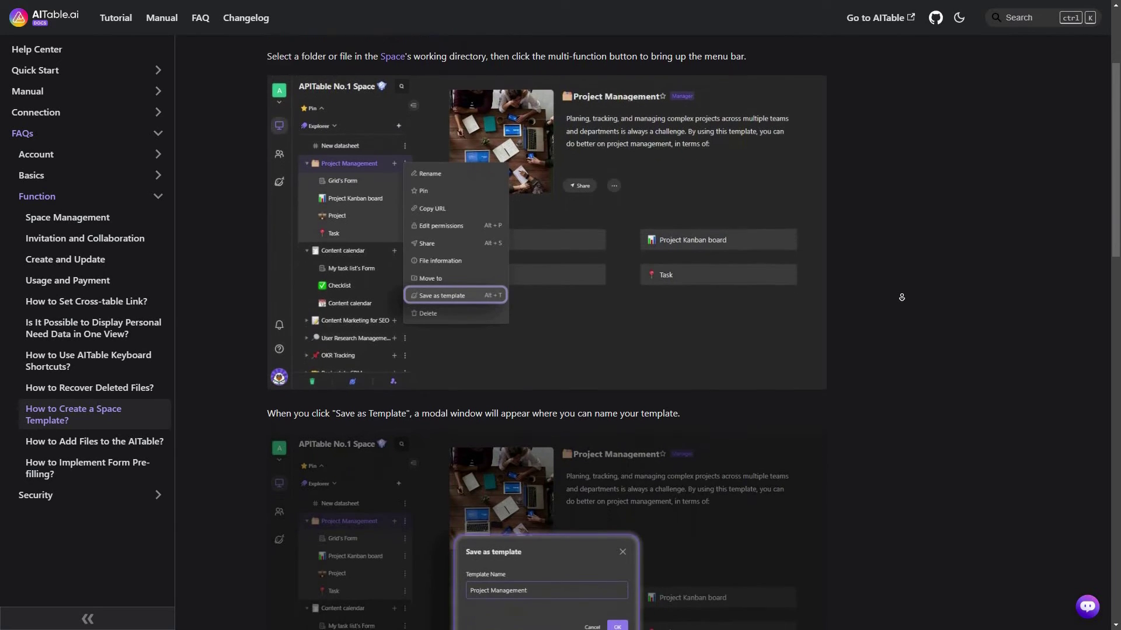
{"action": "scroll", "coordinate": [902, 297], "scroll_direction": "down", "scroll_amount": 5}
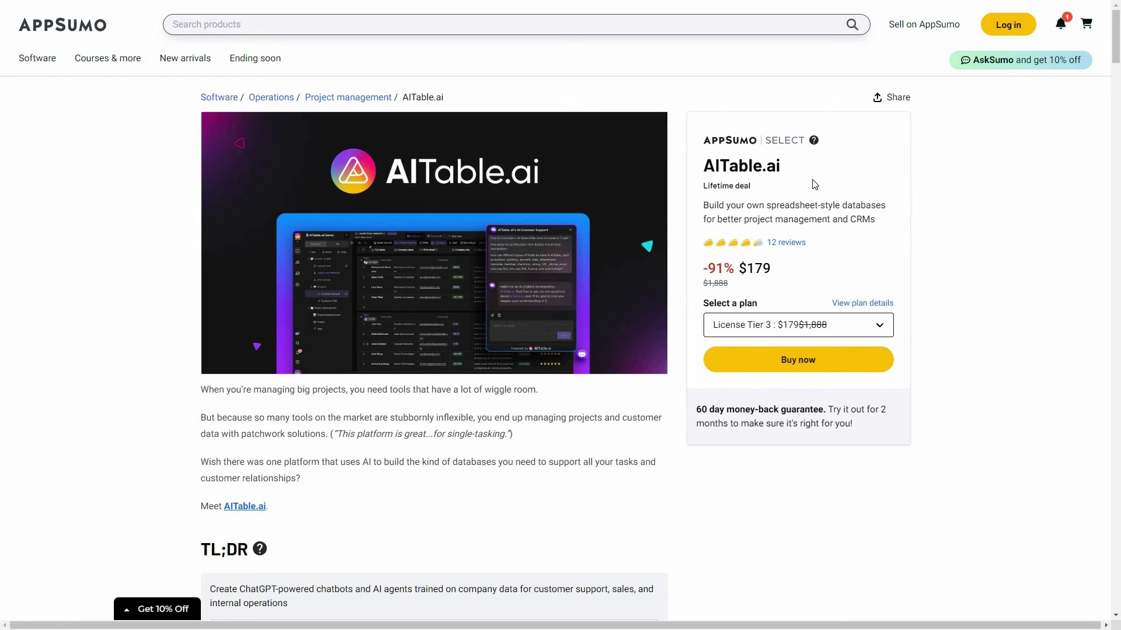
Scroll down AppSumo's page to the Plans & features section comparing AITable.ai license tiers.
{"action": "middle_click", "coordinate": [963, 275]}
{"action": "scroll", "coordinate": [958, 289], "scroll_direction": "down", "scroll_amount": 1}
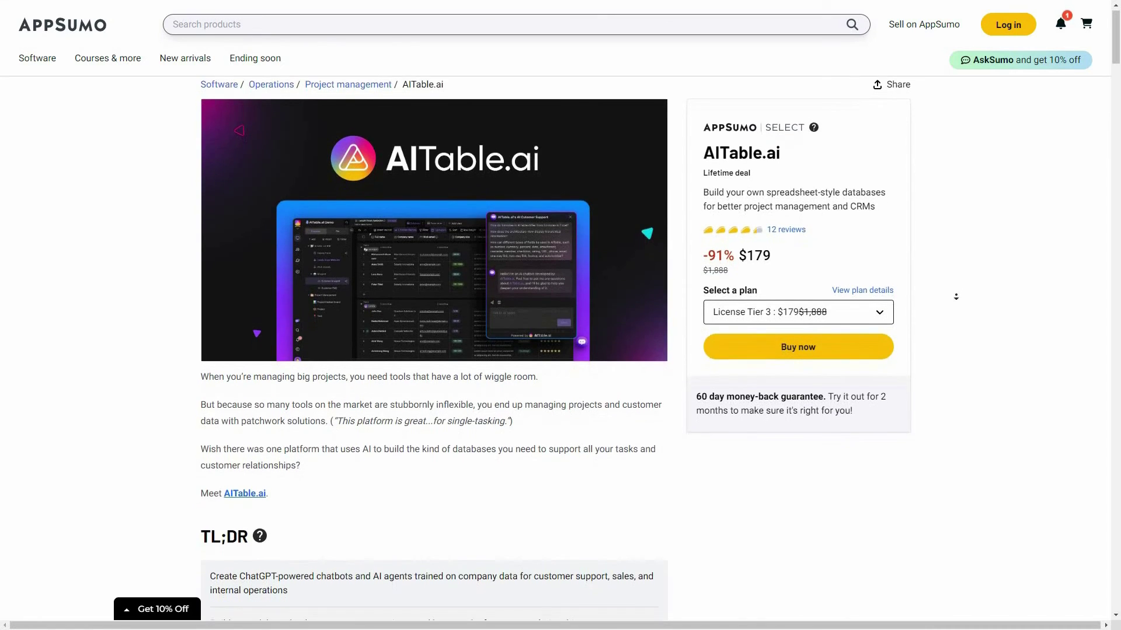
{"action": "scroll", "coordinate": [952, 304], "scroll_direction": "down", "scroll_amount": 4}
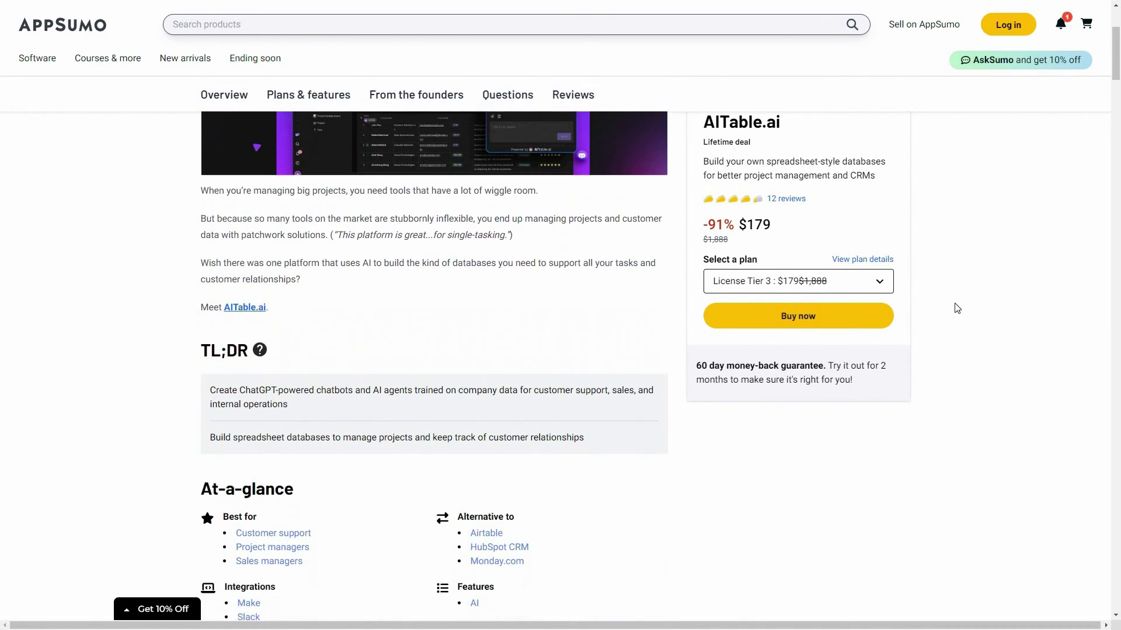
{"action": "left_click", "coordinate": [717, 422]}
{"action": "scroll", "coordinate": [717, 422], "scroll_direction": "down", "scroll_amount": 1}
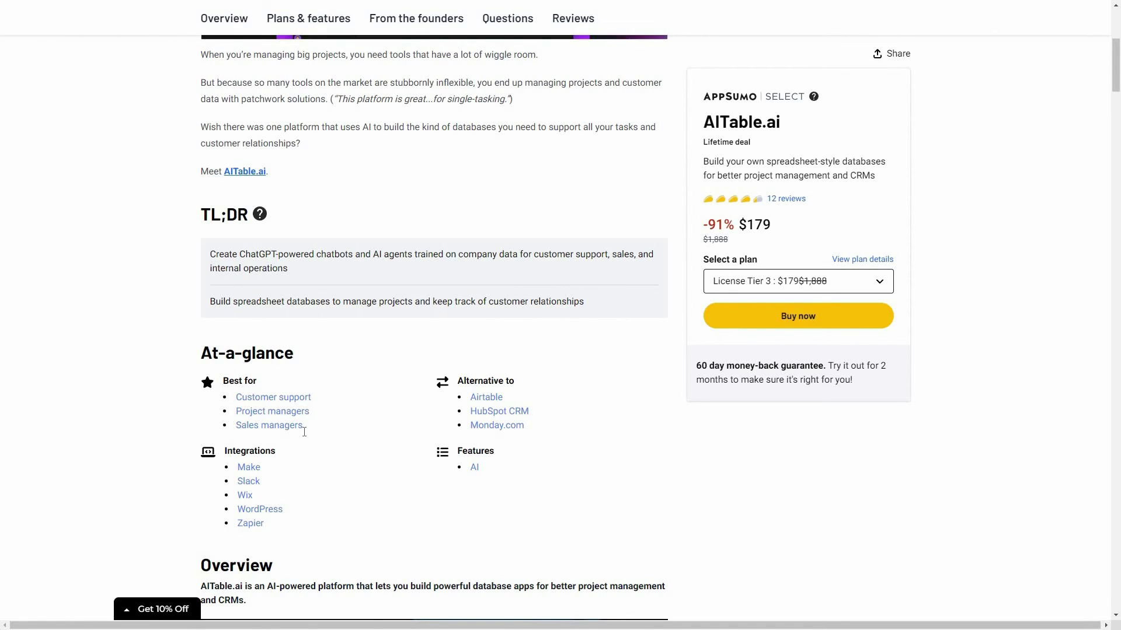
{"action": "scroll", "coordinate": [304, 426], "scroll_direction": "down", "scroll_amount": 10}
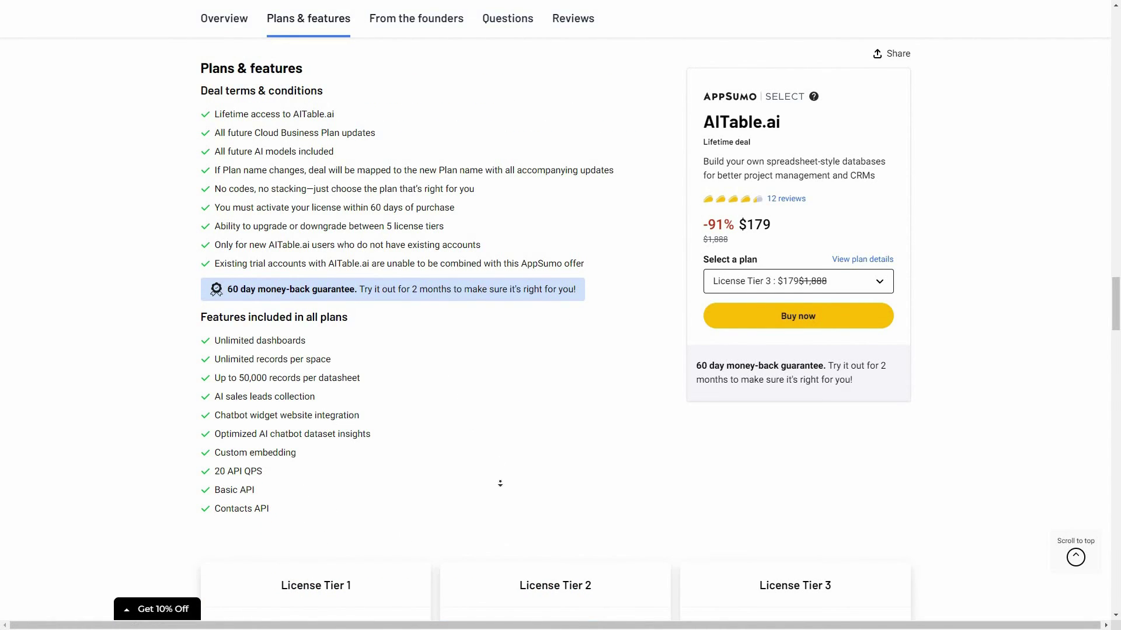
{"action": "scroll", "coordinate": [502, 490], "scroll_direction": "down", "scroll_amount": 2}
{"action": "scroll", "coordinate": [733, 522], "scroll_direction": "down", "scroll_amount": 3}
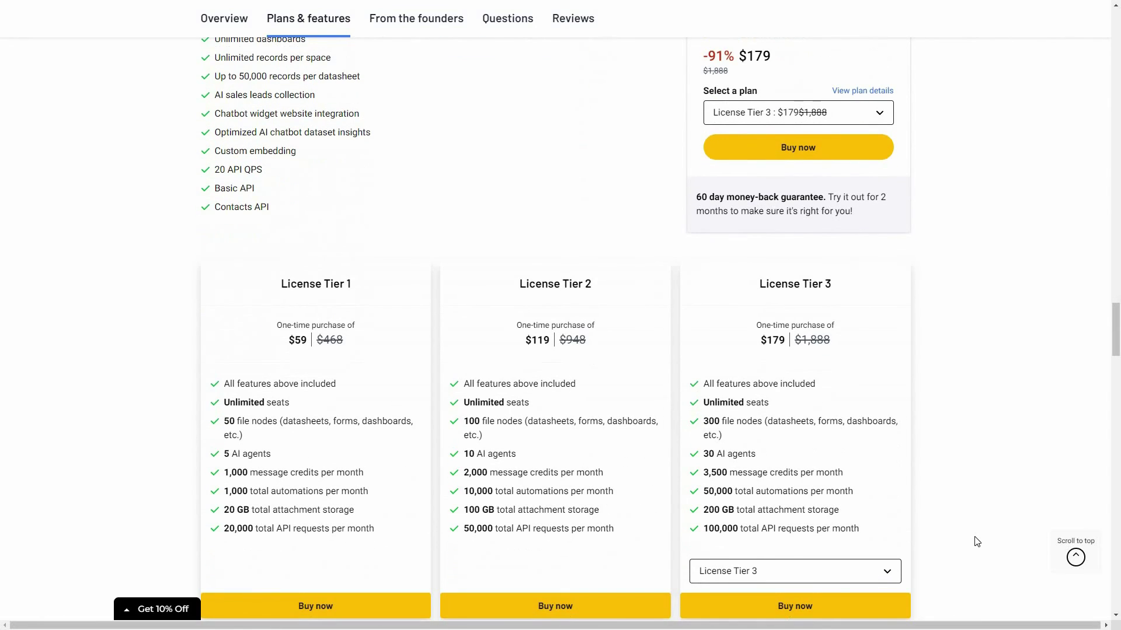
Switch the third pricing card to License Tier 4, then License Tier 5 at $499.
{"action": "left_click", "coordinate": [754, 575]}
{"action": "key", "text": "Down"}
{"action": "key", "text": "Return"}
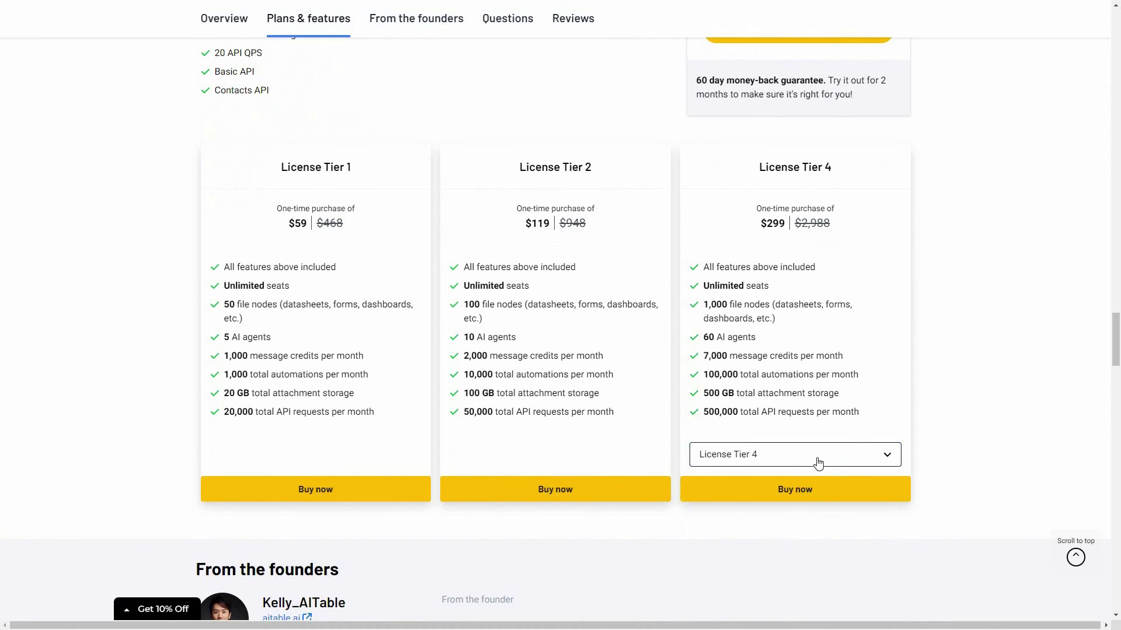
{"action": "key", "text": "Down"}
{"action": "key", "text": "Down"}
{"action": "key", "text": "Return"}
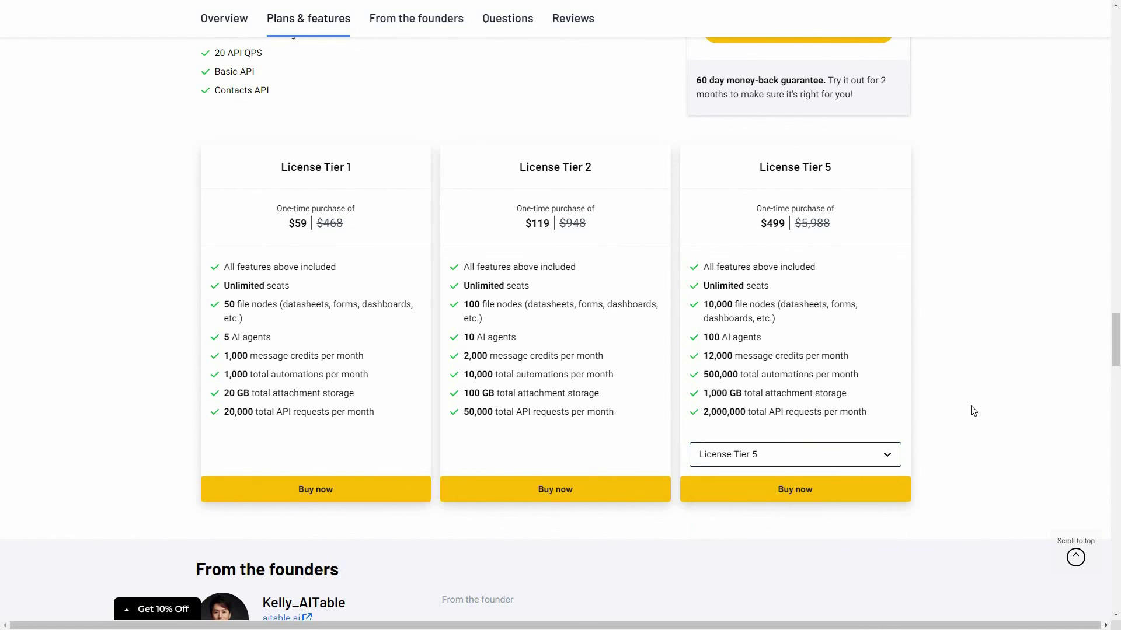